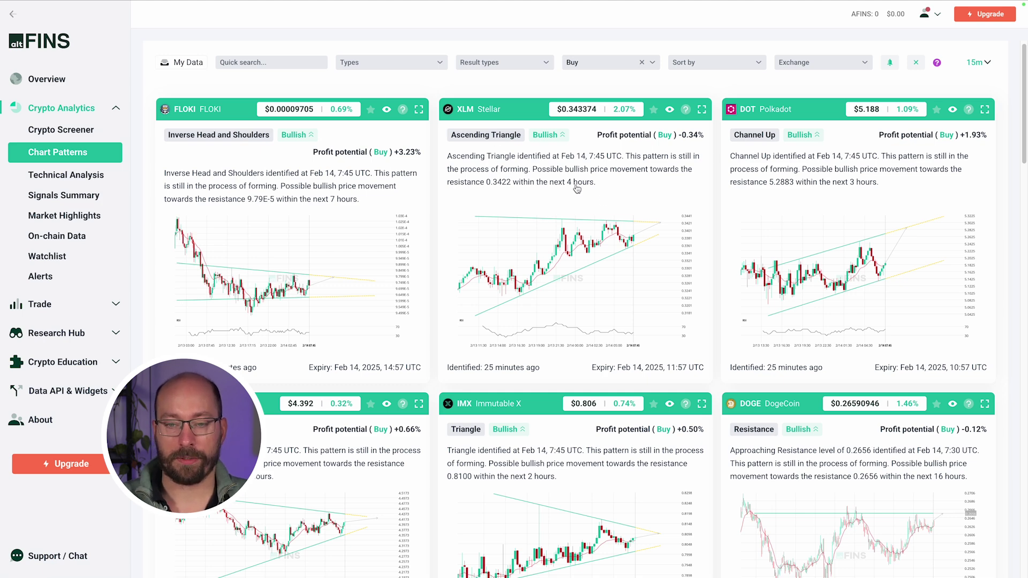
Open the XLM Stellar pattern card, review its indicator readings, and return to its price chart.
left_click(604, 215)
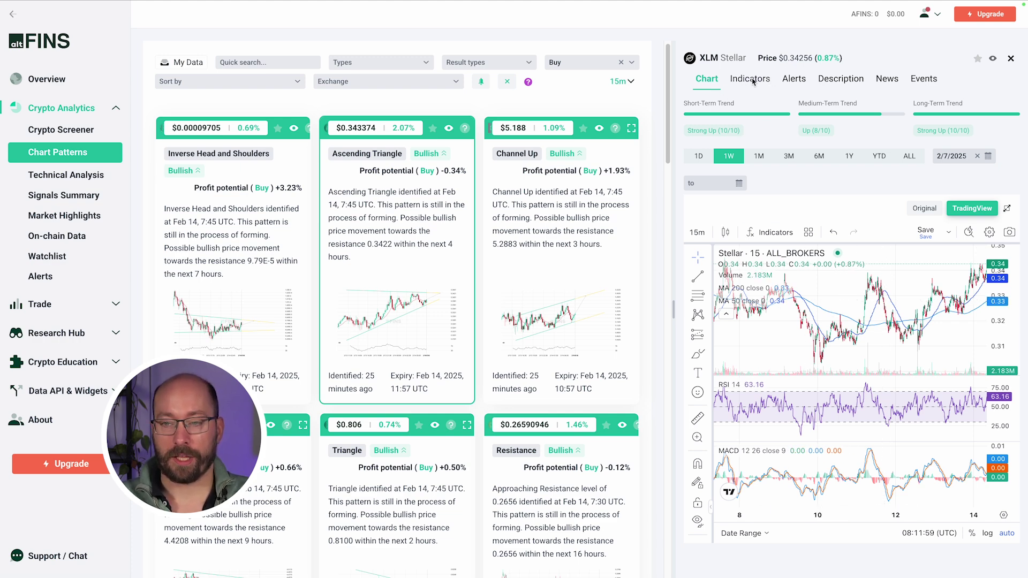
scroll(834, 228, "down", 4)
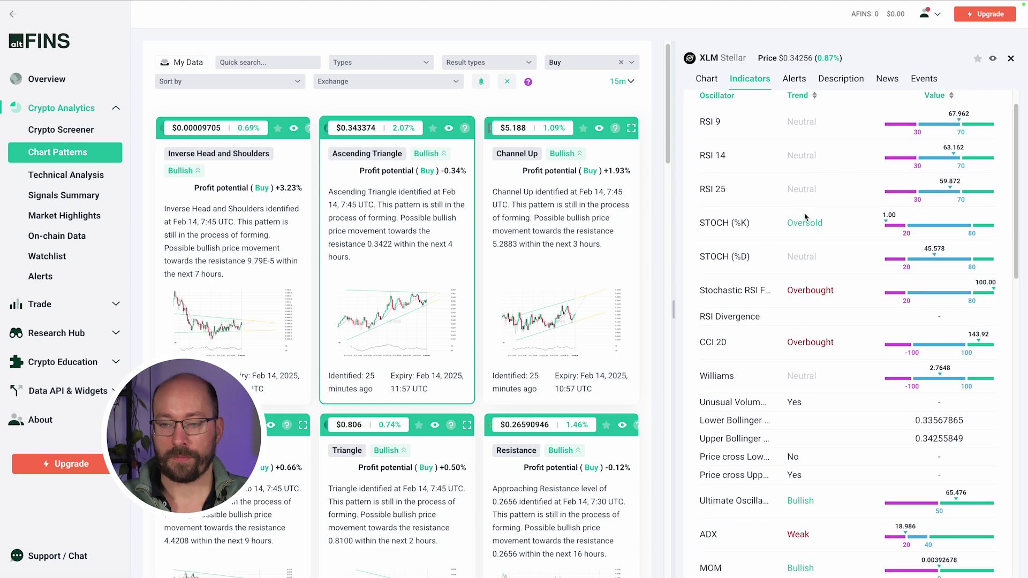
scroll(834, 228, "down", 8)
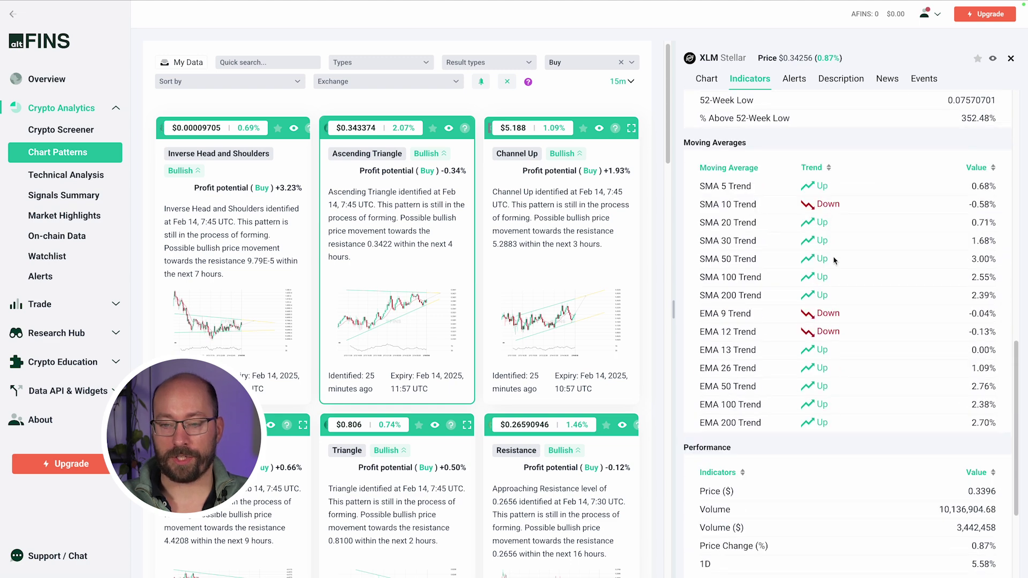
scroll(840, 352, "down", 4)
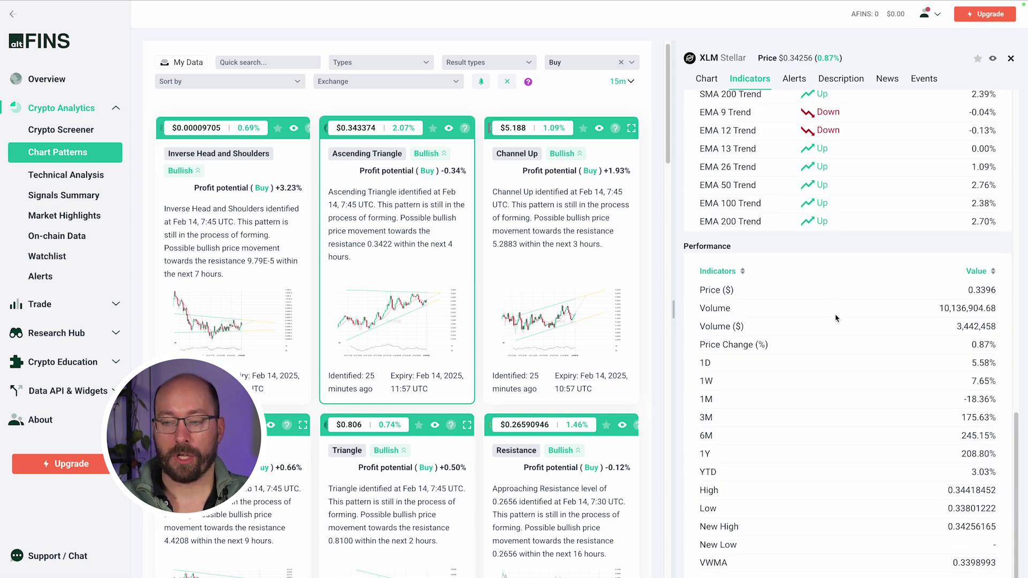
scroll(834, 315, "up", 12)
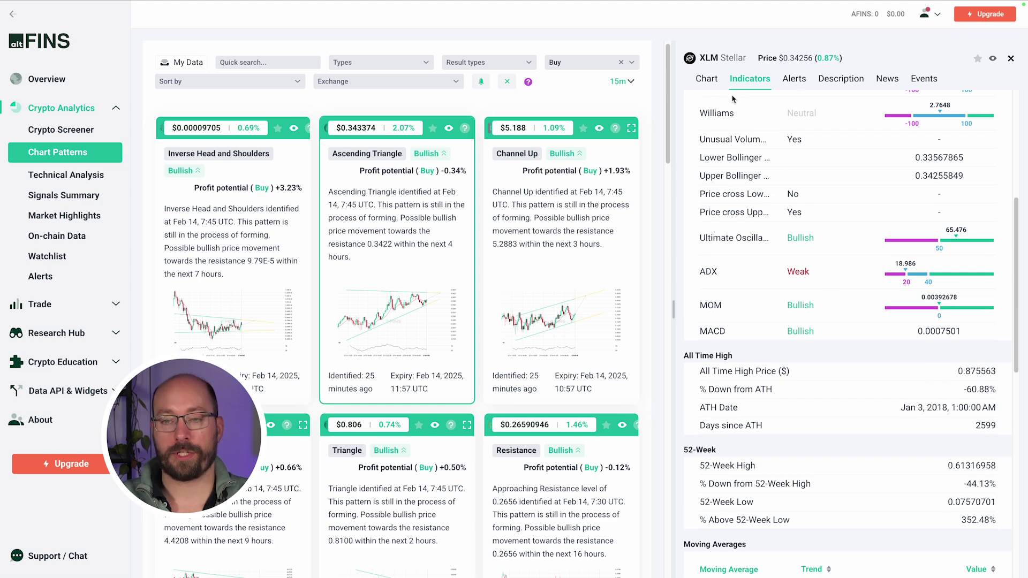
left_click(708, 80)
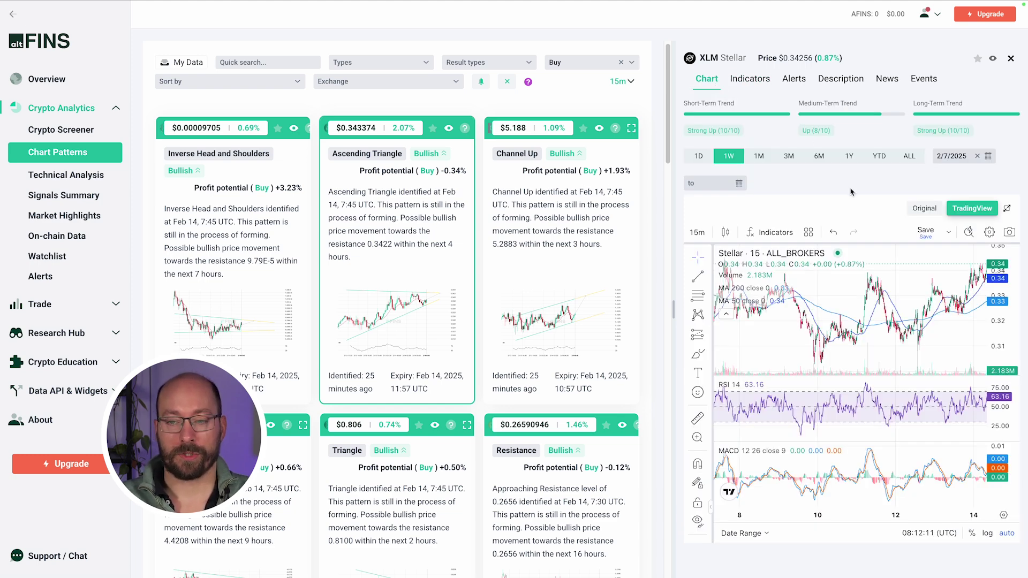
key("alt+Tab")
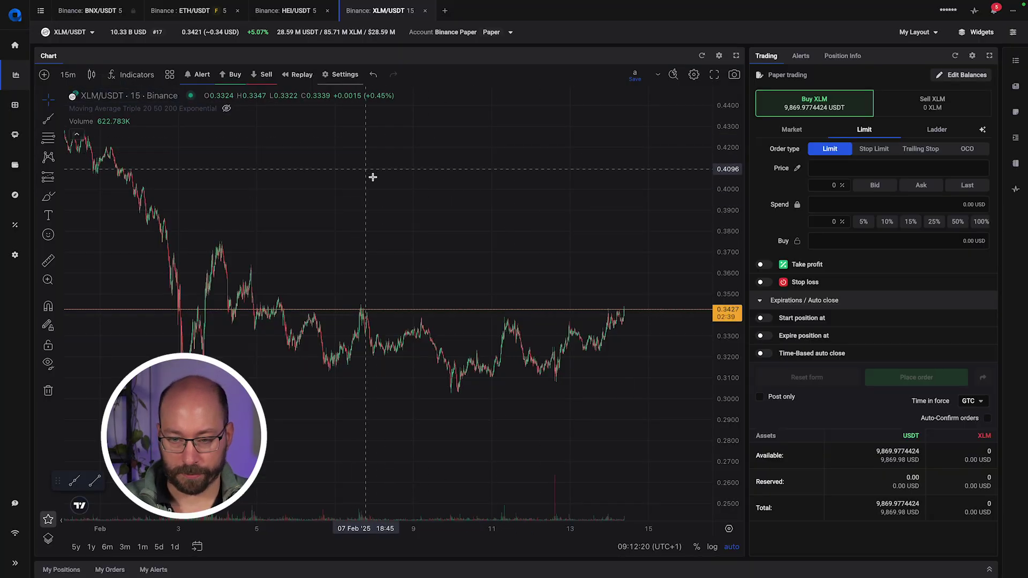
Zoom the XLM/USDT chart and draw a rising trend line from the swing low.
scroll(547, 250, "up", 1)
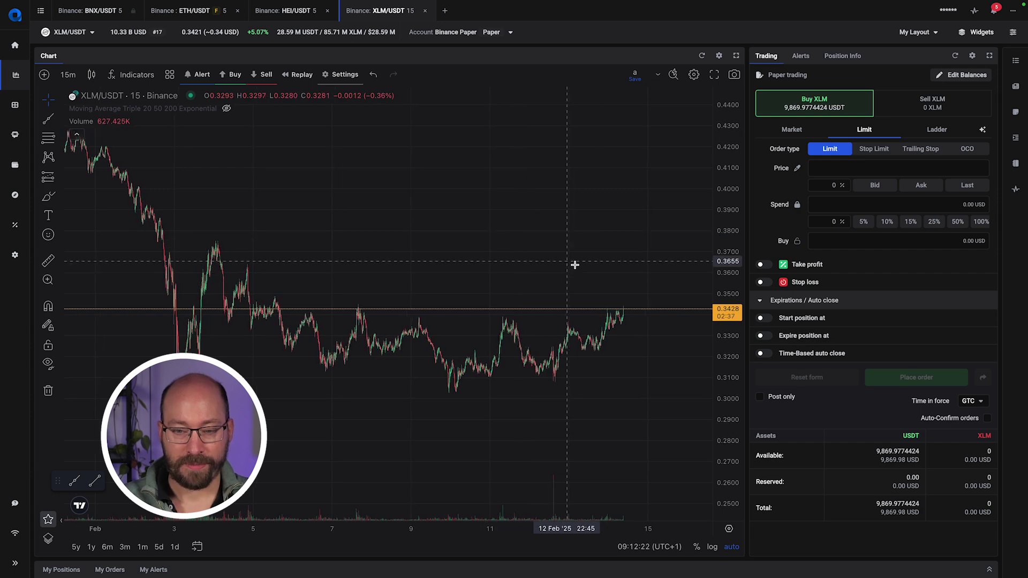
scroll(615, 314, "up", 1)
scroll(612, 297, "up", 2)
scroll(612, 300, "down", 3)
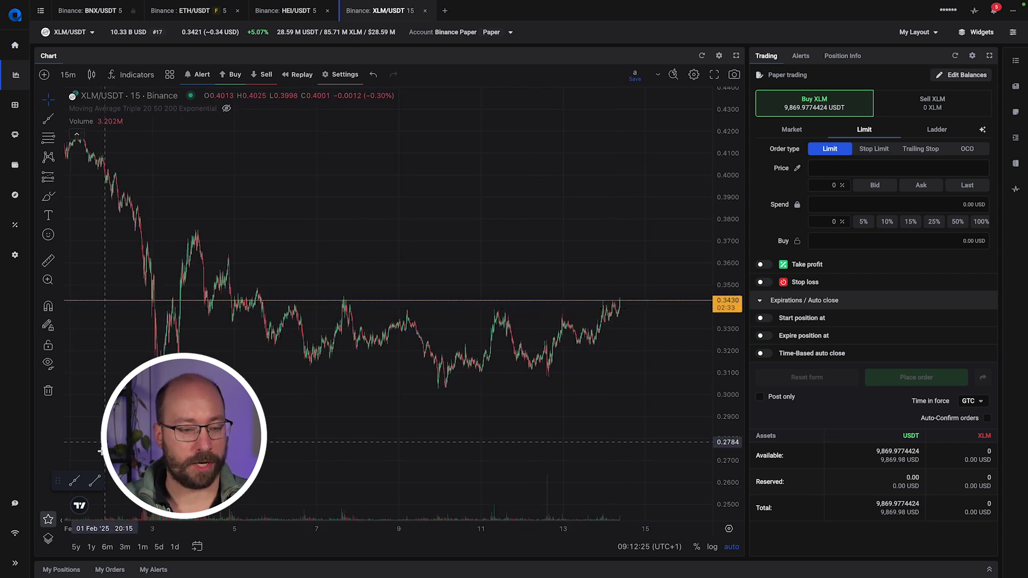
left_click(74, 481)
left_click(546, 377)
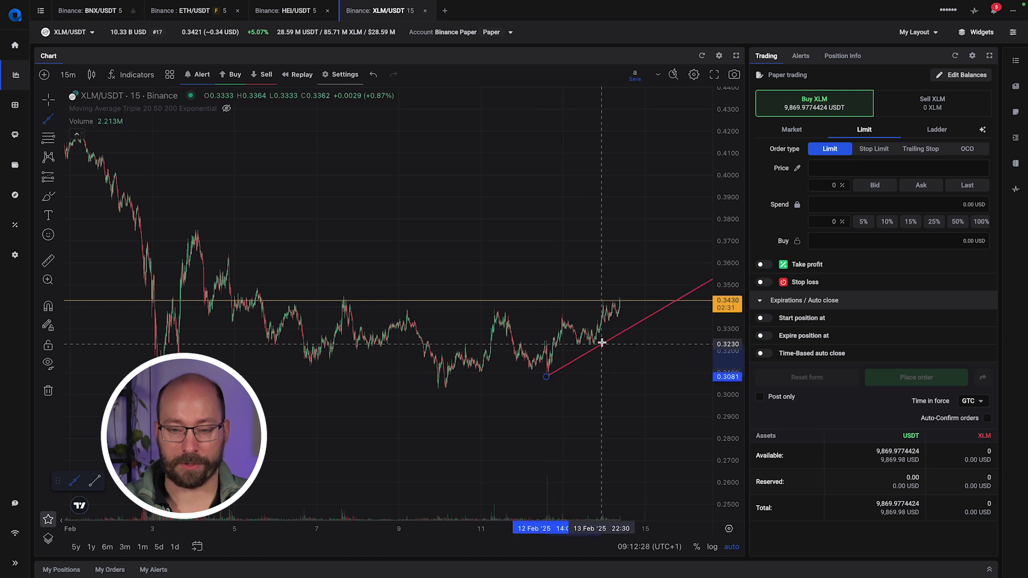
left_click(602, 339)
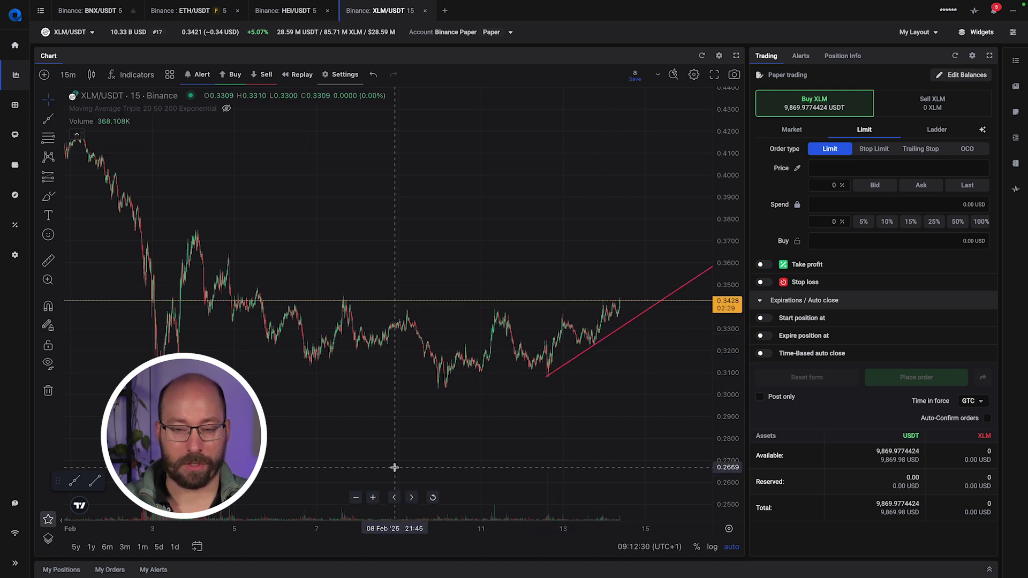
Draw a steeper second rising trend line and compare against the altFINS pattern.
left_click(74, 481)
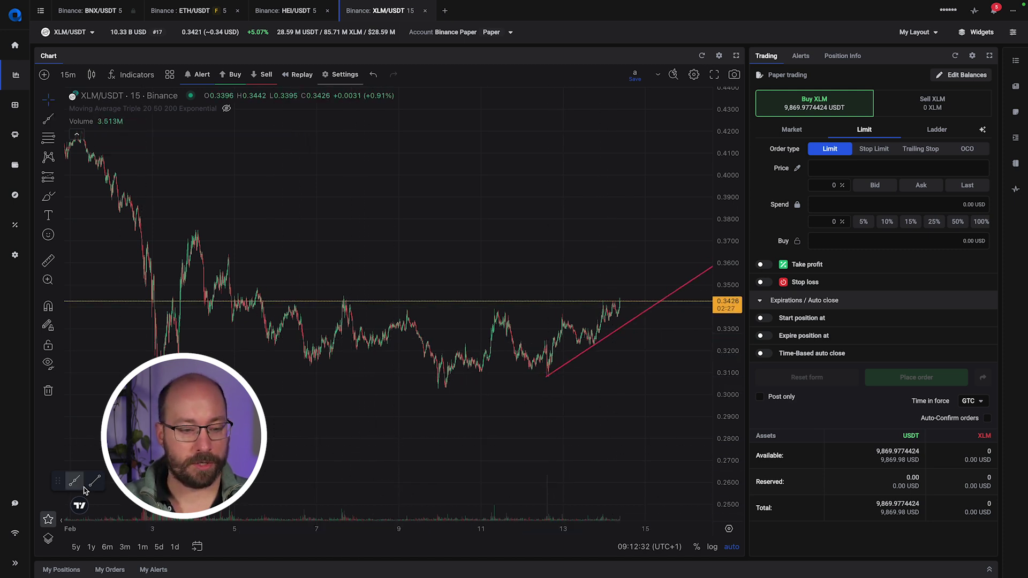
left_click(593, 346)
left_click(621, 320)
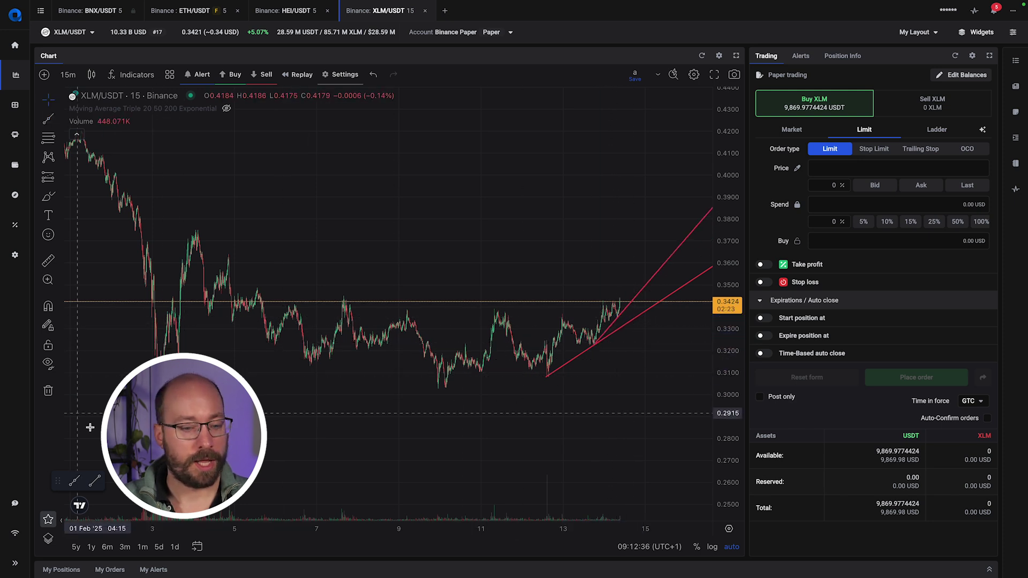
left_click(74, 481)
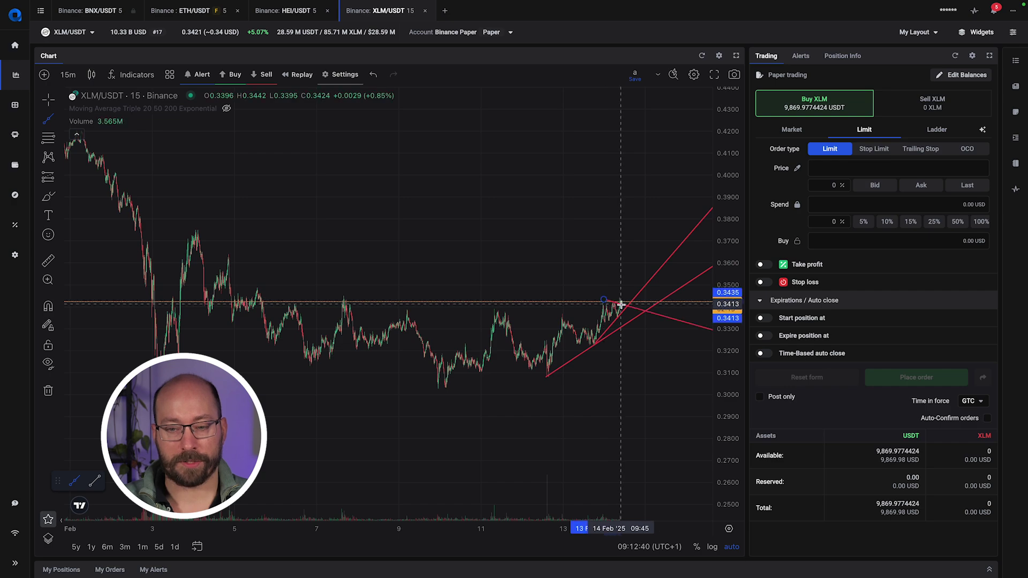
key("ctrl+Right")
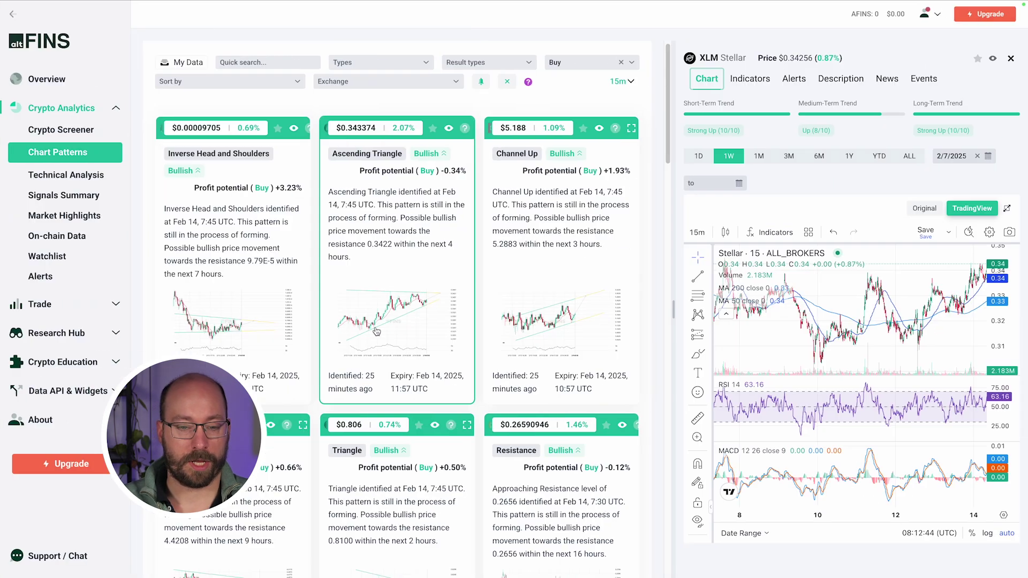
key("ctrl+Left")
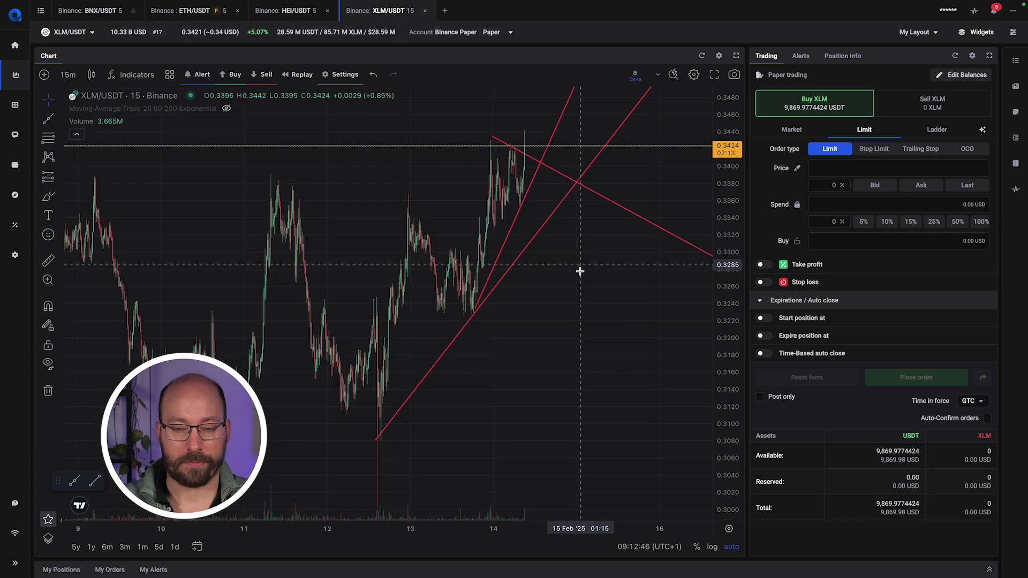
Delete the long rising trend line and move the remaining line's lower anchor onto the recent higher low.
left_click(531, 239)
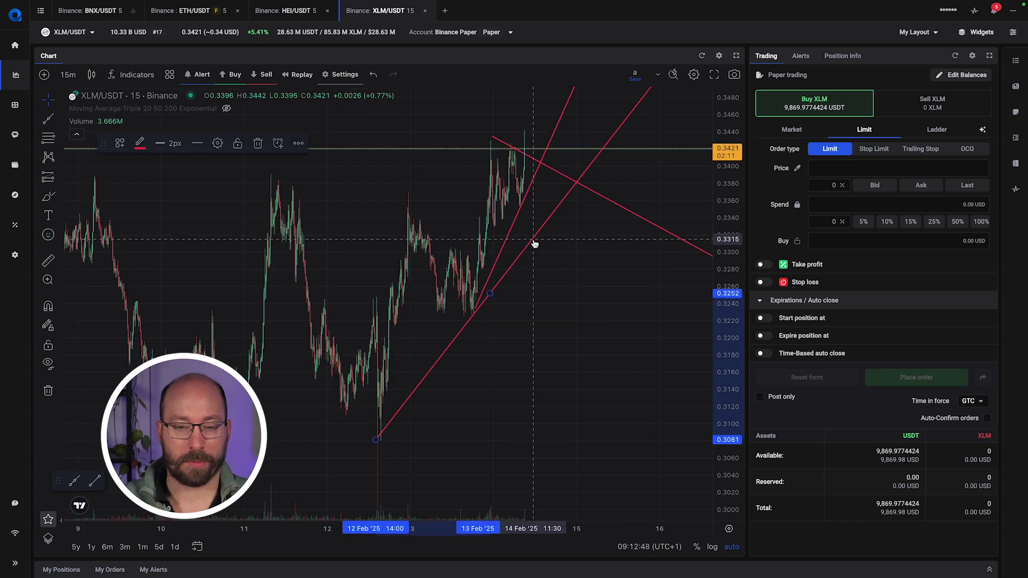
key("Delete")
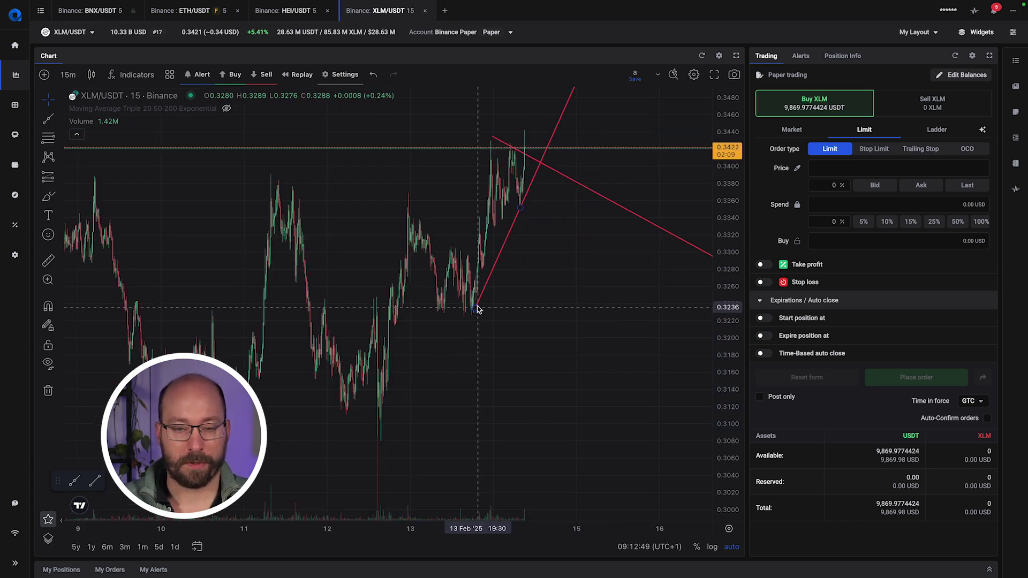
mouse_move(474, 311)
left_mouse_down()
mouse_move(482, 318)
mouse_move(473, 314)
left_mouse_up()
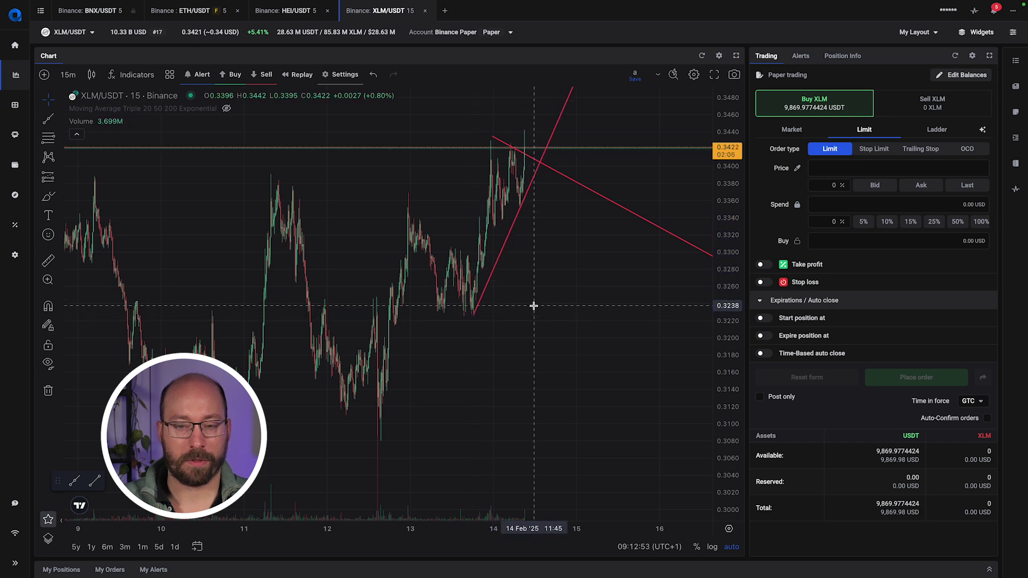
scroll(530, 308, "up", 6)
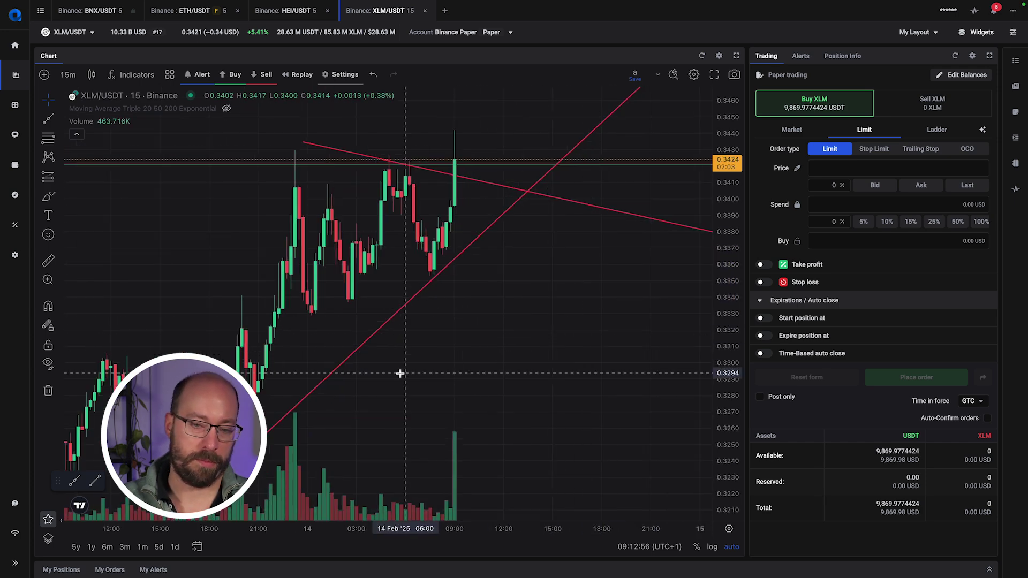
left_click(224, 466)
left_click_drag(225, 466, 269, 330)
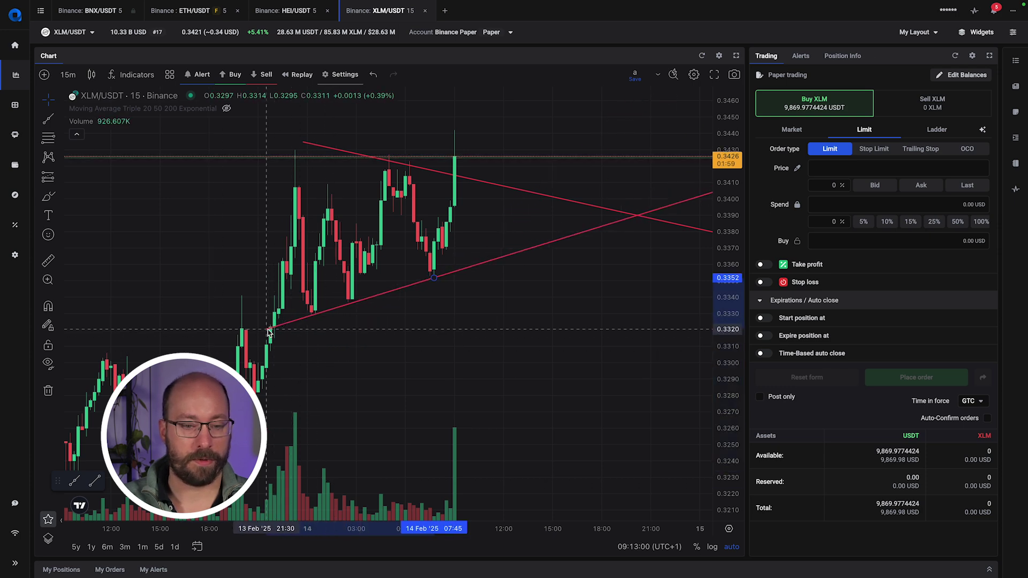
Compress the price scale to view the converging triangle formed by the red lines.
scroll(597, 252, "down", 6)
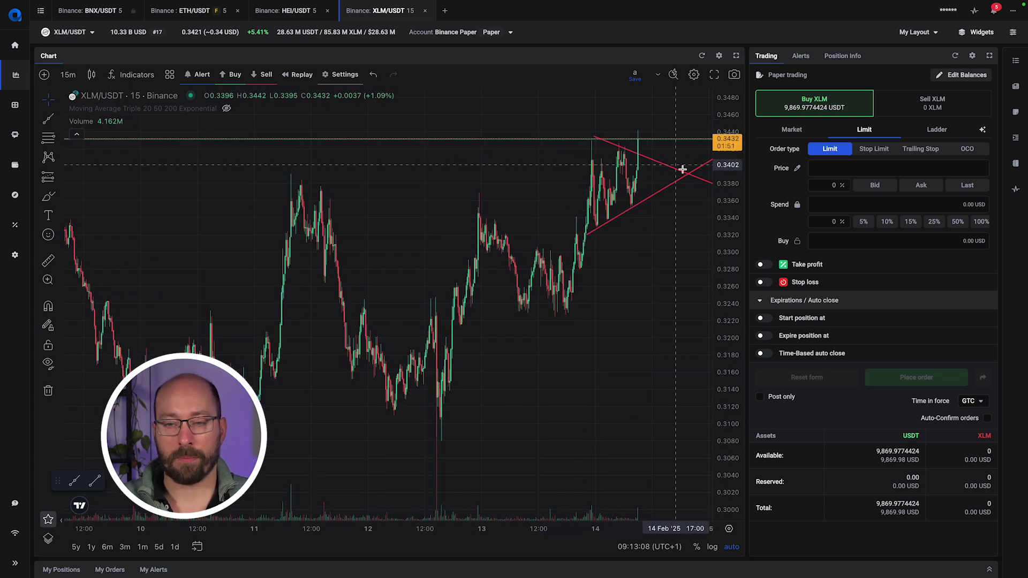
left_click_drag(725, 190, 699, 348)
scroll(601, 206, "up", 3)
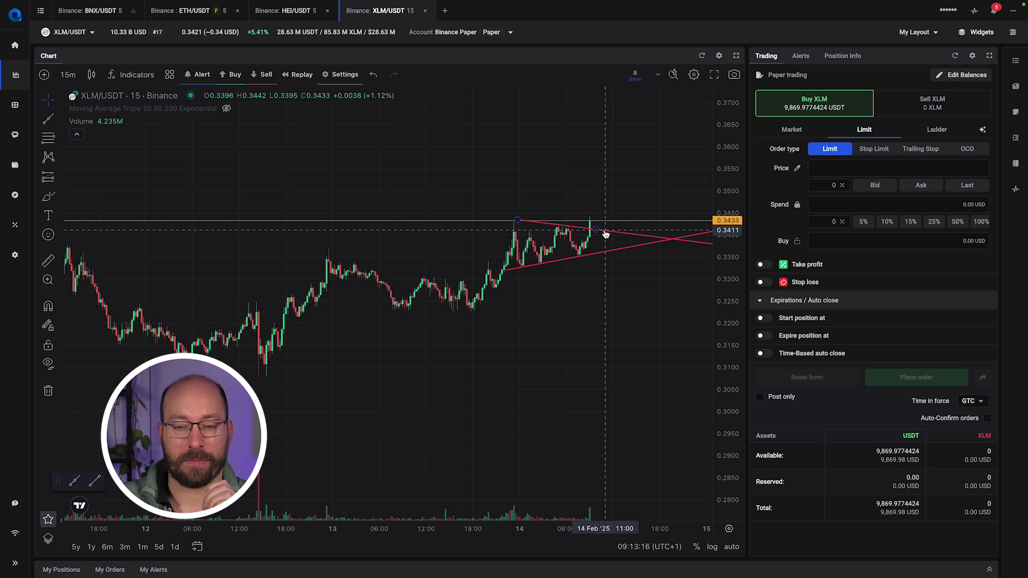
scroll(574, 160, "up", 3)
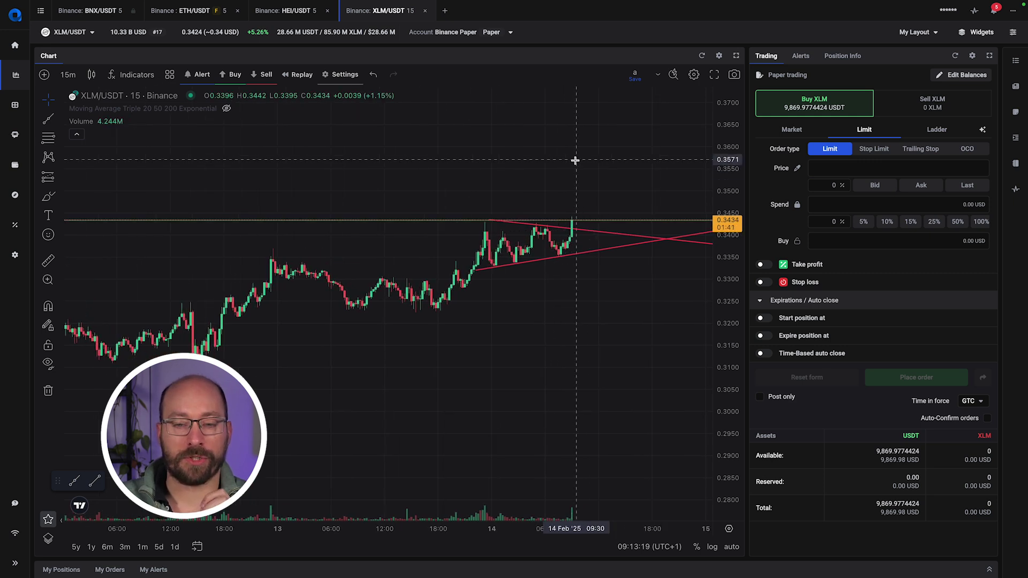
scroll(581, 208, "down", 2)
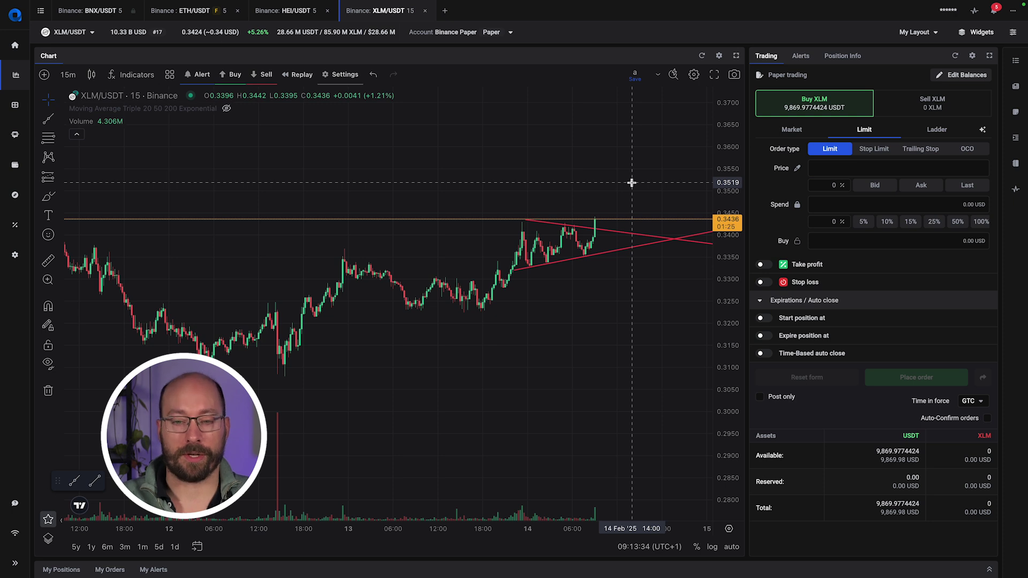
scroll(632, 183, "up", 1)
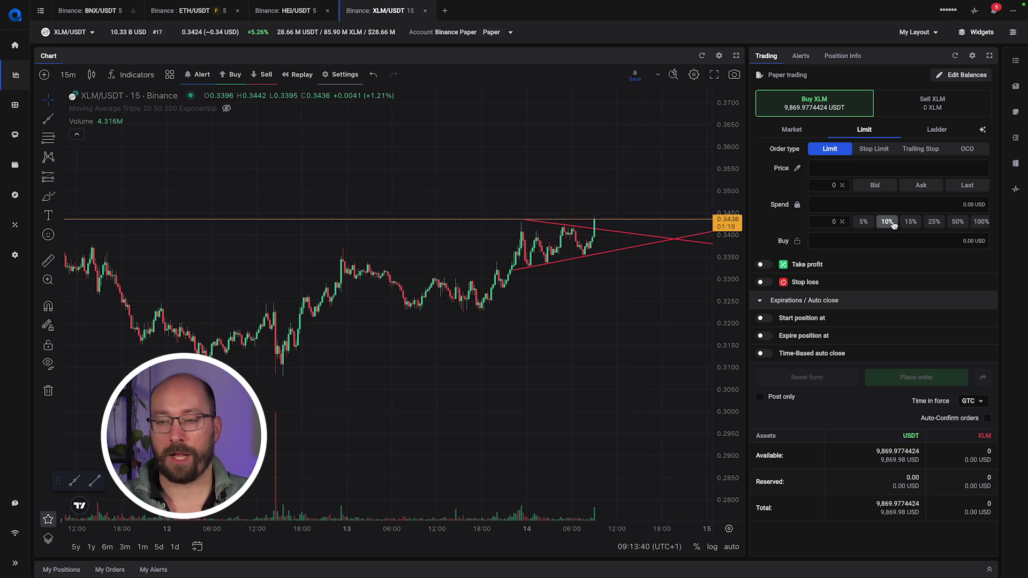
Set the Spend amount to 1000 USDT.
left_click(852, 204)
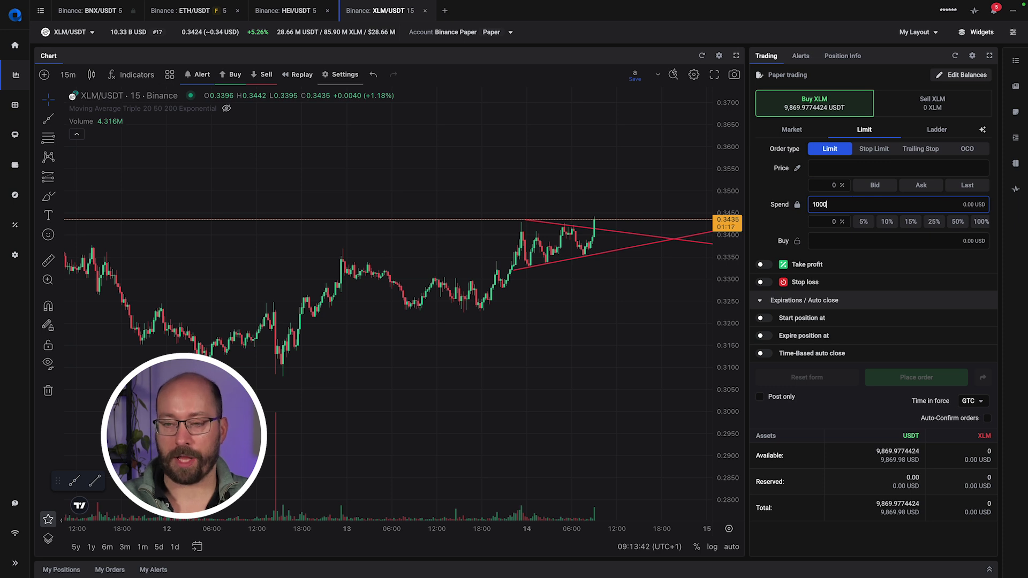
type("1000")
key("Return")
Drag the BUY limit line down to 0.3414, buying 2928 XLM for 999.6192 USDT.
scroll(622, 166, "up", 4)
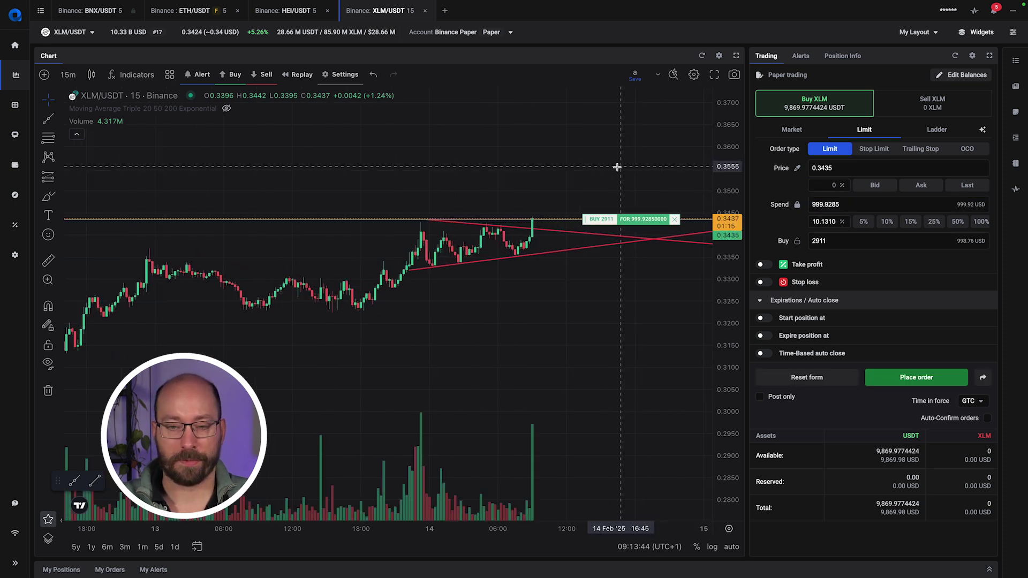
left_click(725, 529)
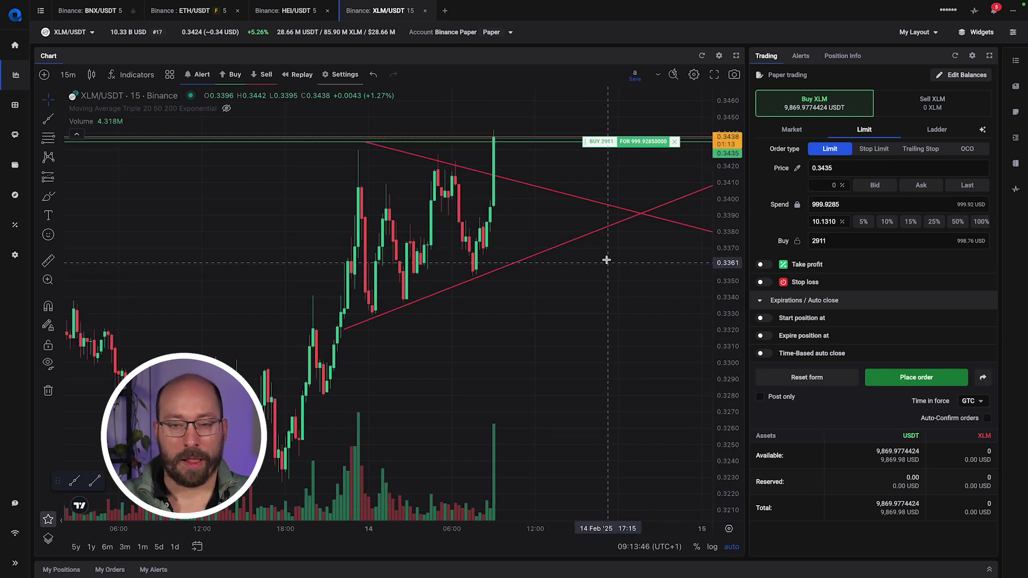
left_click_drag(596, 147, 594, 170)
scroll(564, 159, "down", 2)
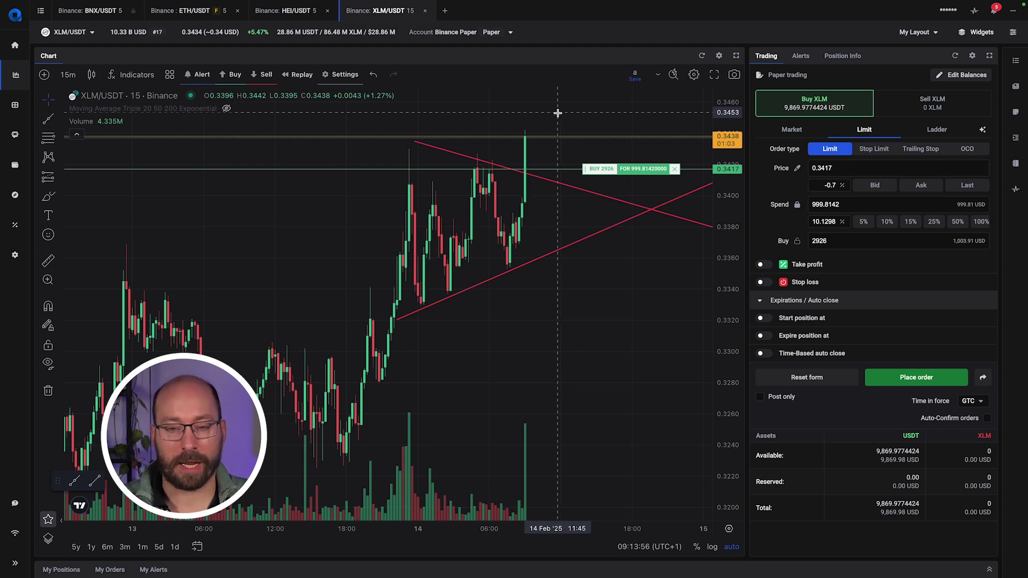
left_click(546, 138, "shift")
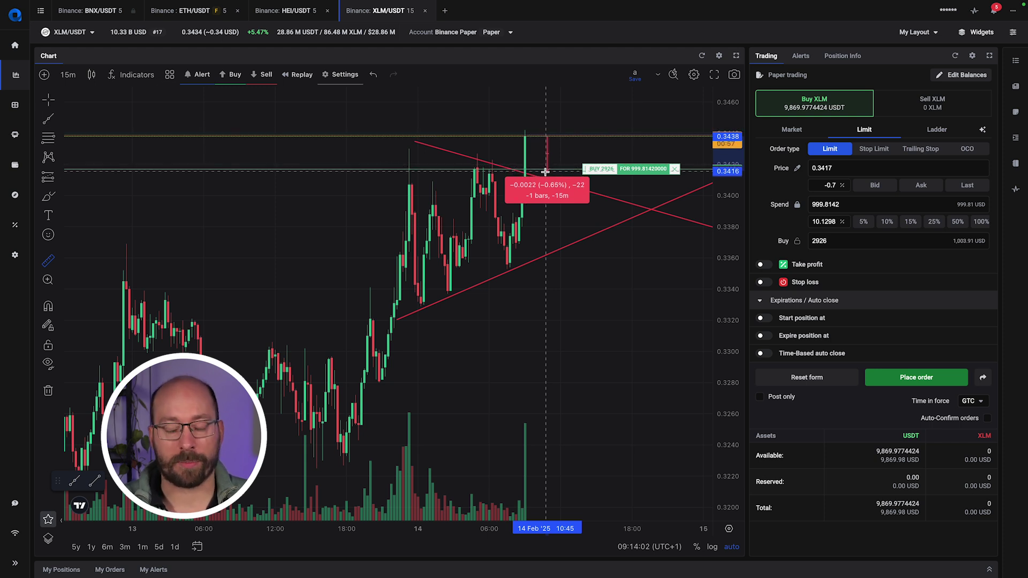
left_click(545, 172)
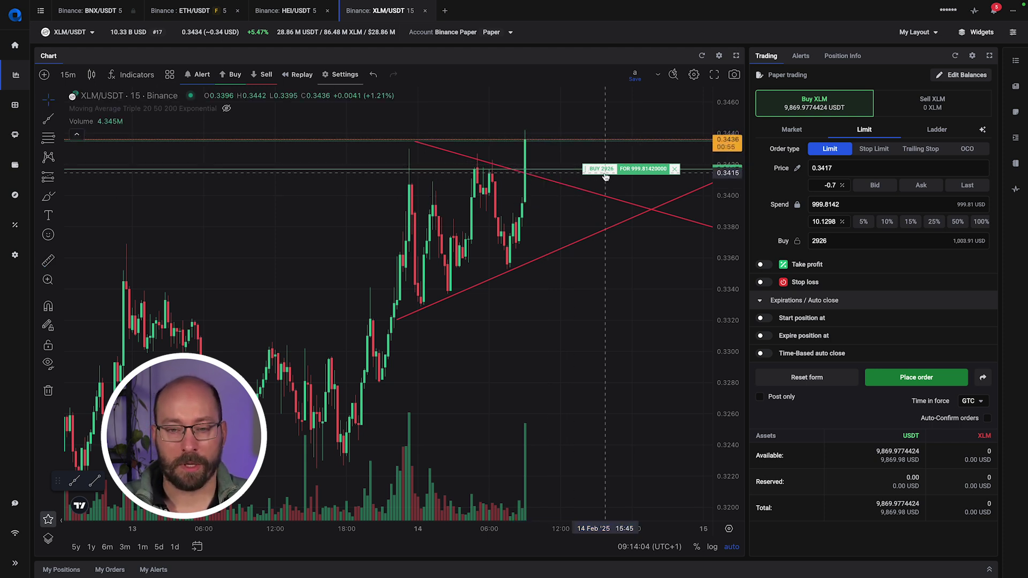
left_click_drag(602, 172, 601, 176)
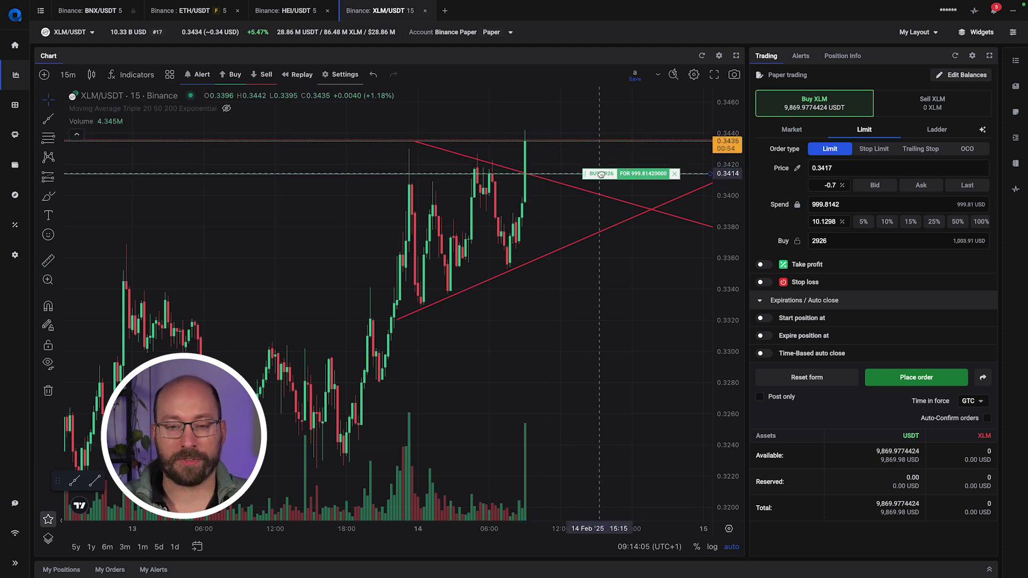
left_click(764, 283)
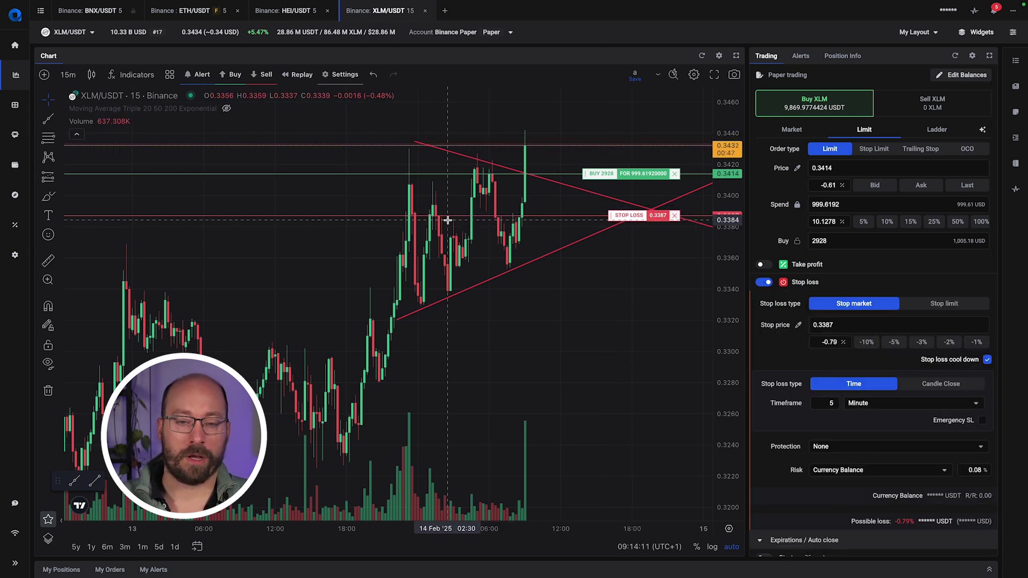
Drag the stop loss line down to 0.3385 for a −0.85% stop-market stop.
left_click_drag(619, 216, 619, 224)
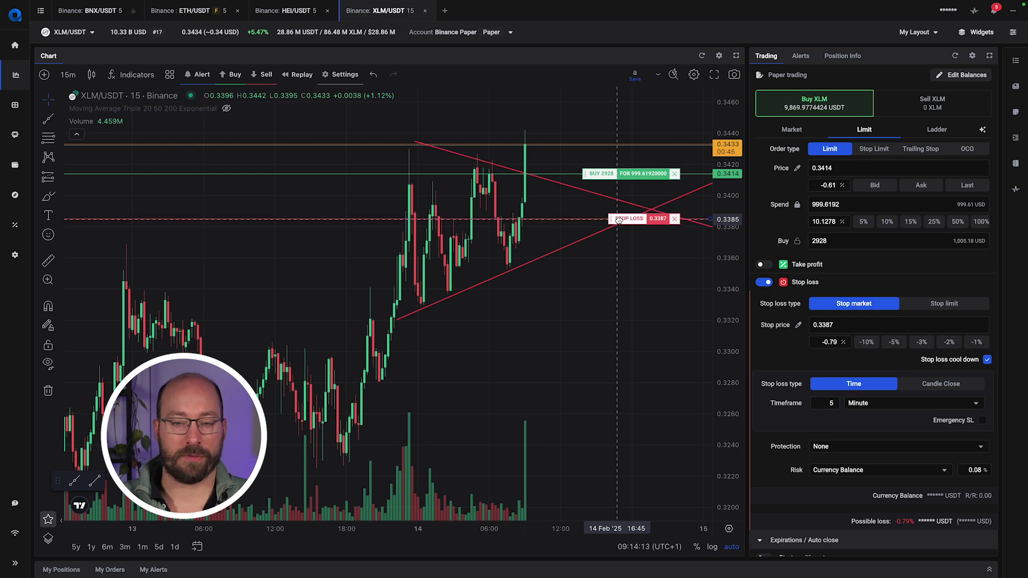
scroll(501, 528, "down", 5)
left_click(732, 547)
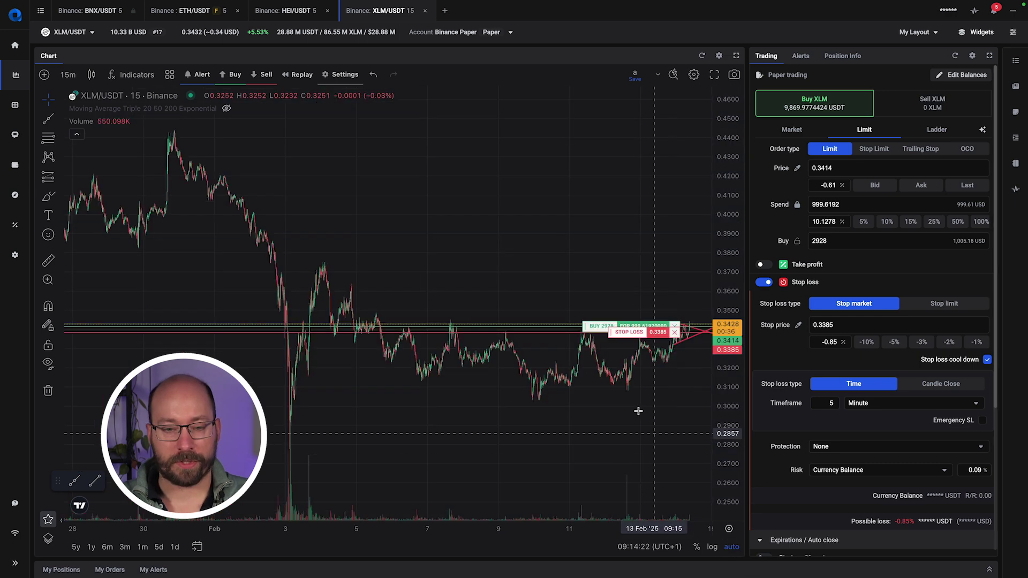
scroll(544, 246, "up", 3)
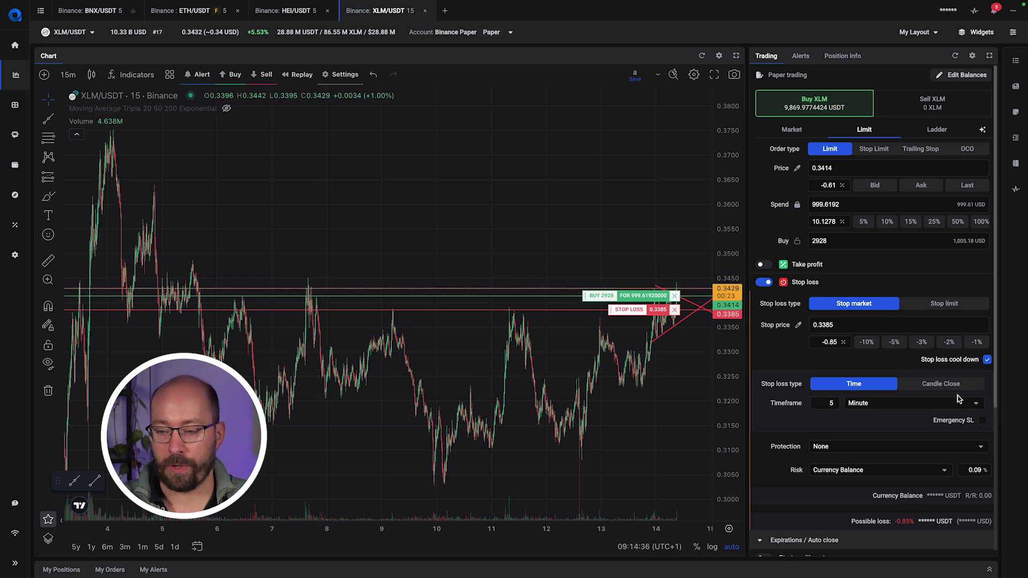
scroll(963, 409, "down", 3)
scroll(905, 302, "up", 3)
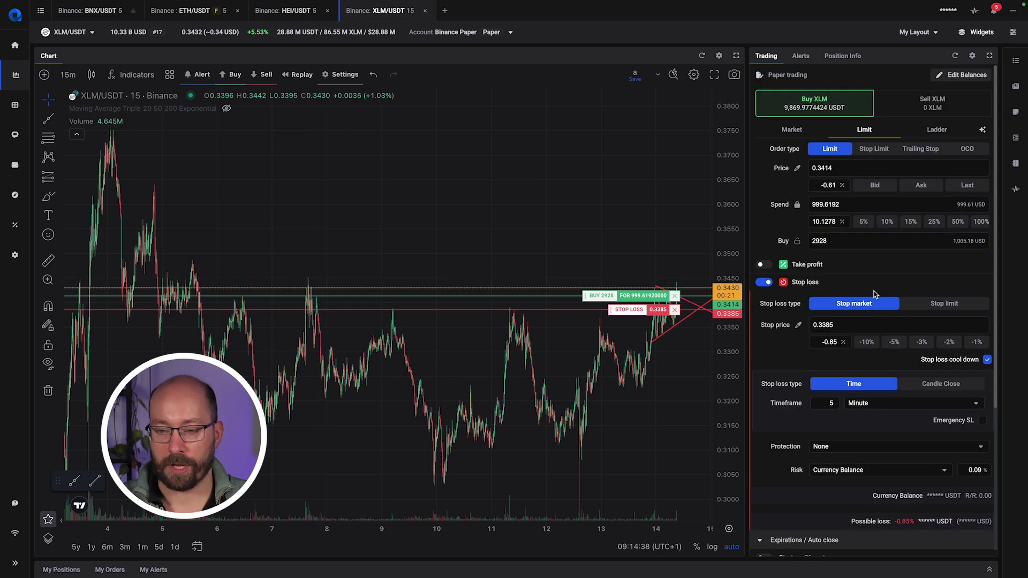
Enable take profit and set the first target at 0.3487.
left_click(763, 264)
left_click_drag(607, 257, 610, 261)
left_click_drag(609, 260, 609, 260)
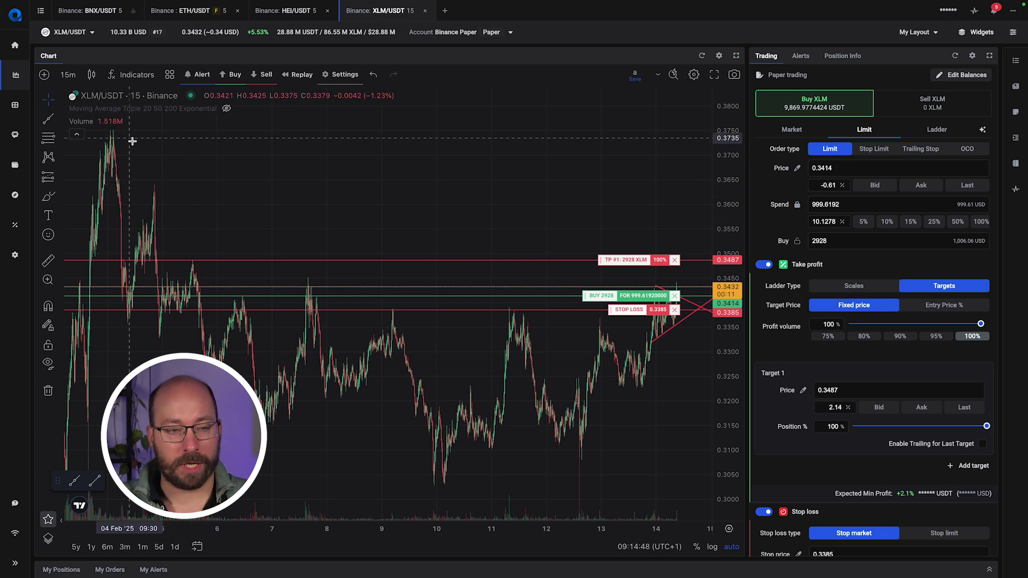
scroll(191, 172, "down", 5)
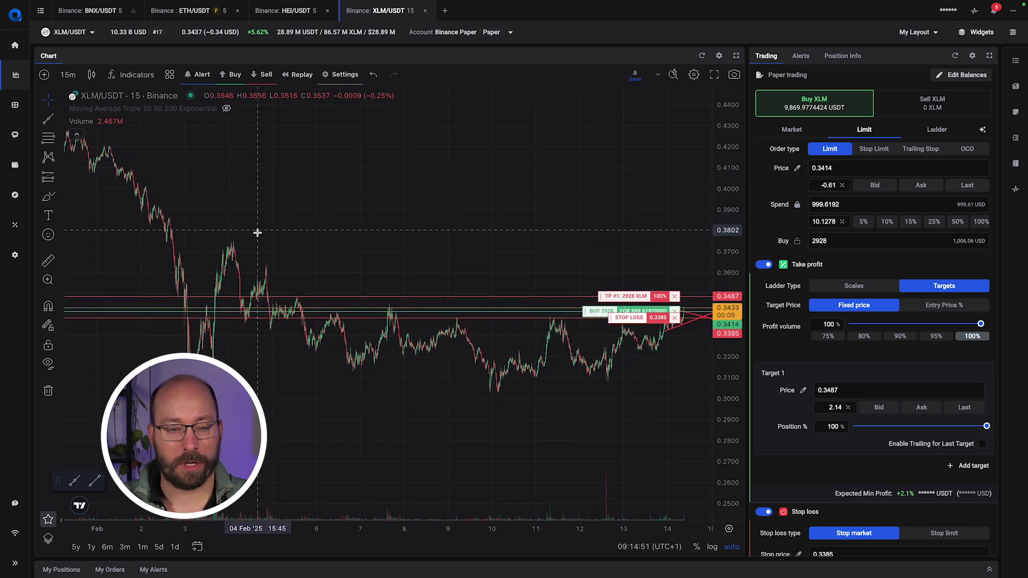
scroll(250, 243, "up", 1)
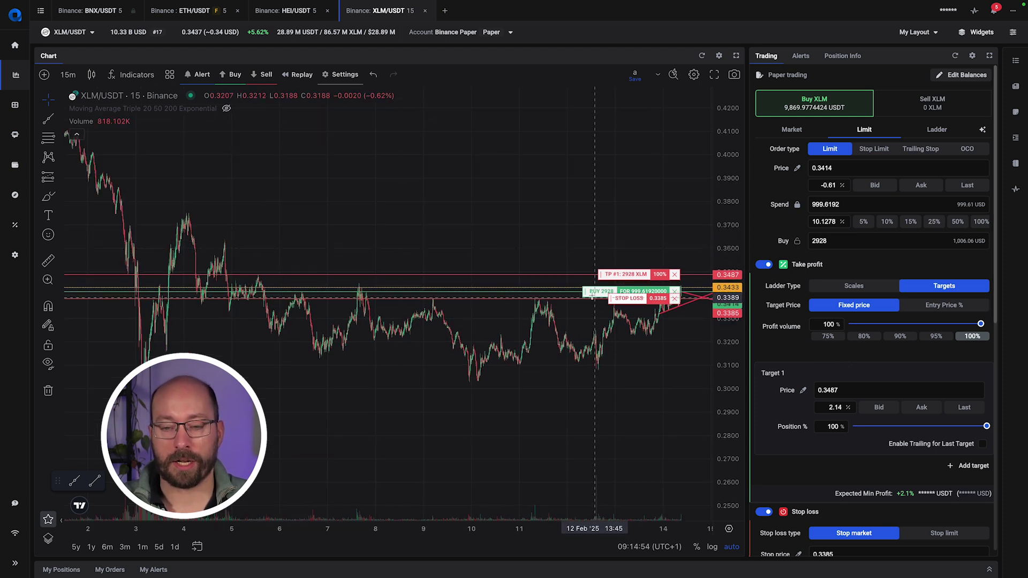
Add the second target at 0.3632 and the third at 0.3746, each 33.333%.
left_click(567, 292, "shift")
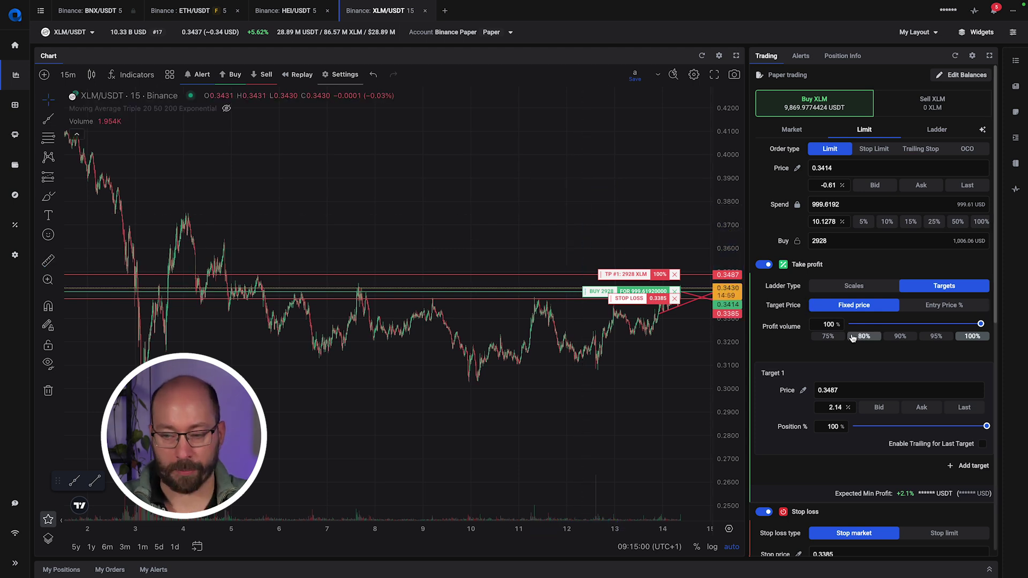
scroll(857, 337, "down", 2)
left_click(970, 393)
left_click_drag(639, 242, 632, 247)
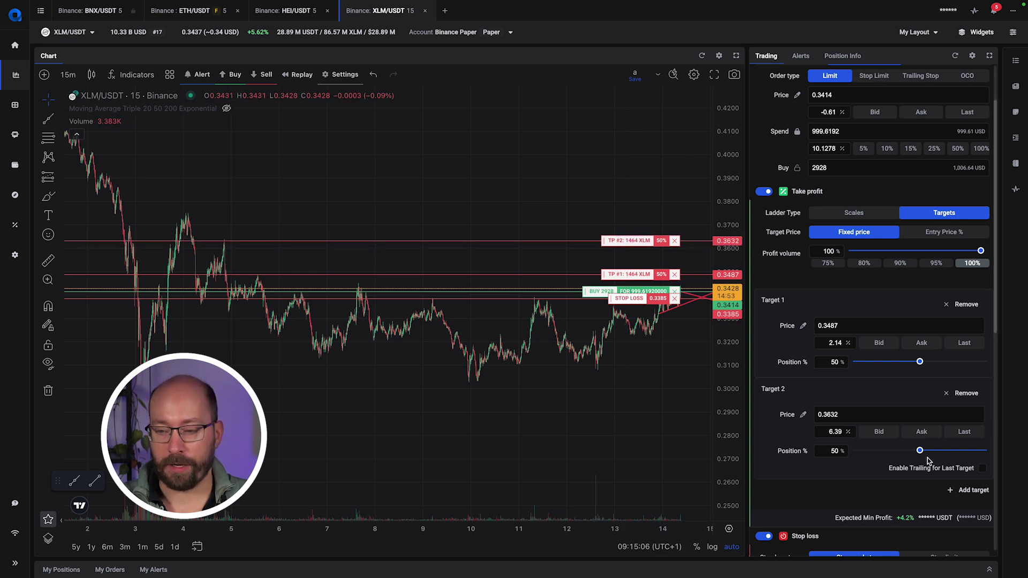
left_click(974, 490)
left_click_drag(606, 203, 605, 212)
scroll(570, 182, "up", 5)
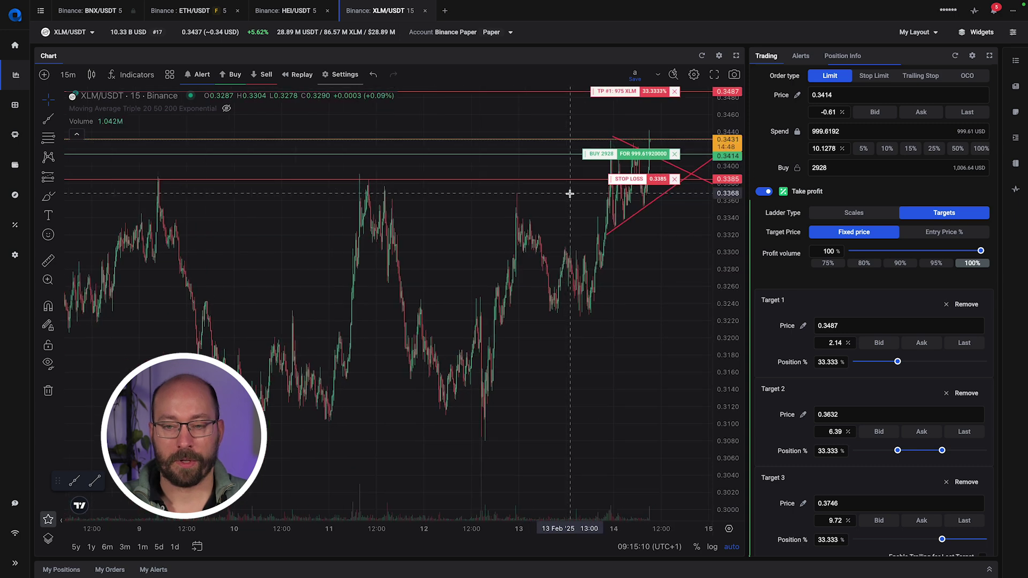
Drag the stop loss line down to 0.3356, risking about 16.98 USDT (−1.7%).
scroll(570, 194, "up", 2)
scroll(915, 371, "down", 10)
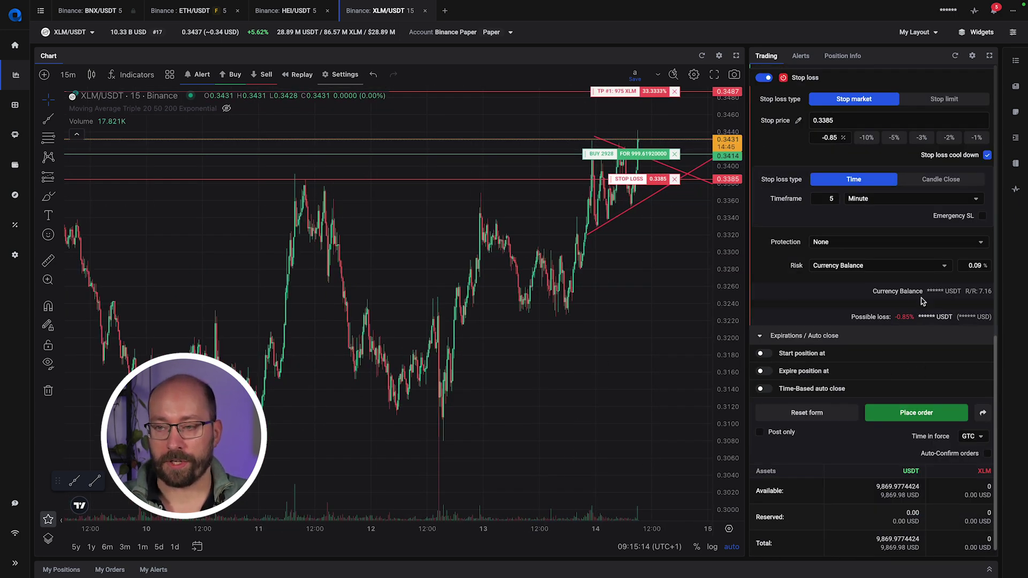
scroll(602, 191, "up", 3)
scroll(624, 206, "up", 2)
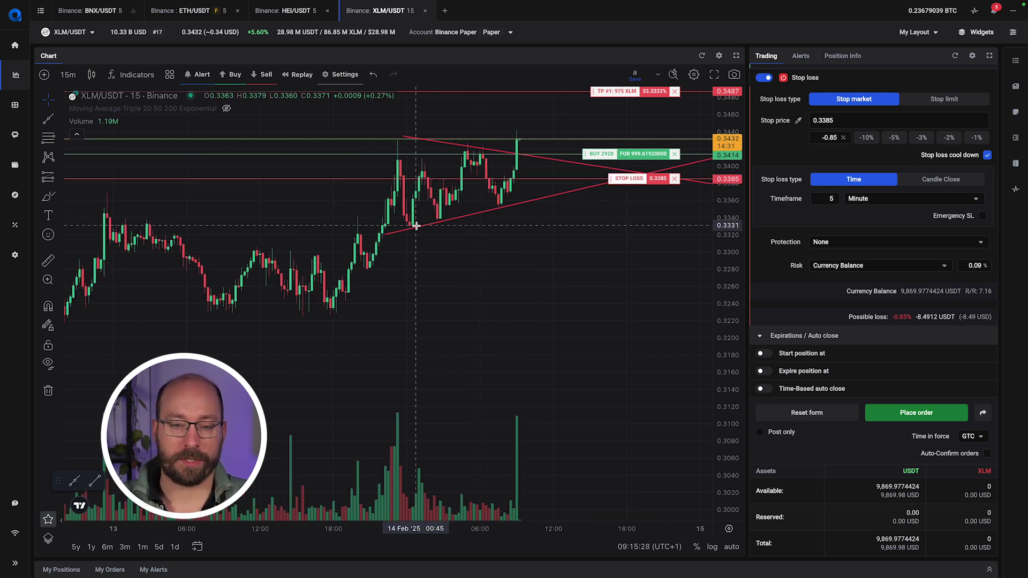
left_click_drag(623, 181, 623, 204)
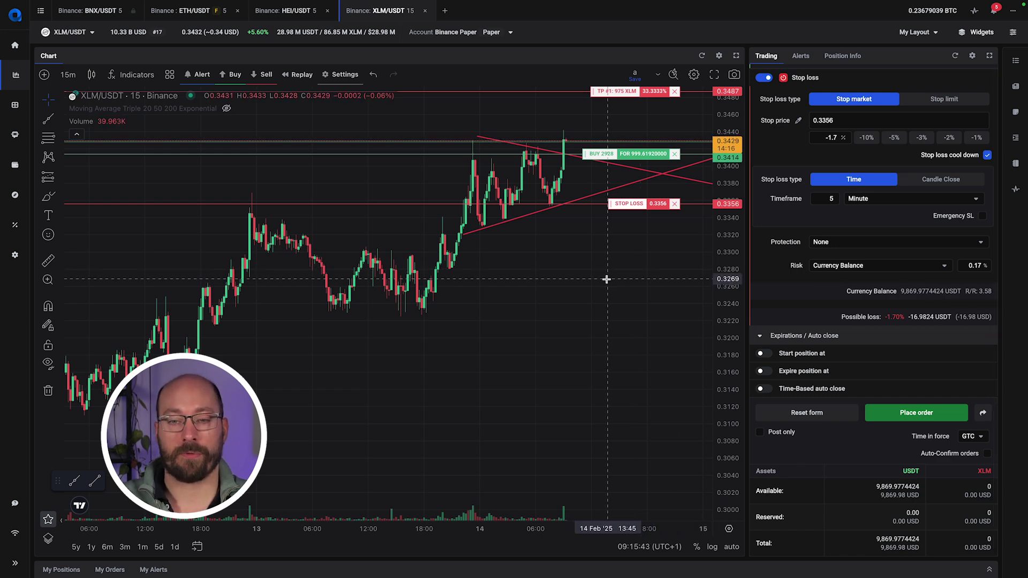
scroll(532, 292, "down", 5)
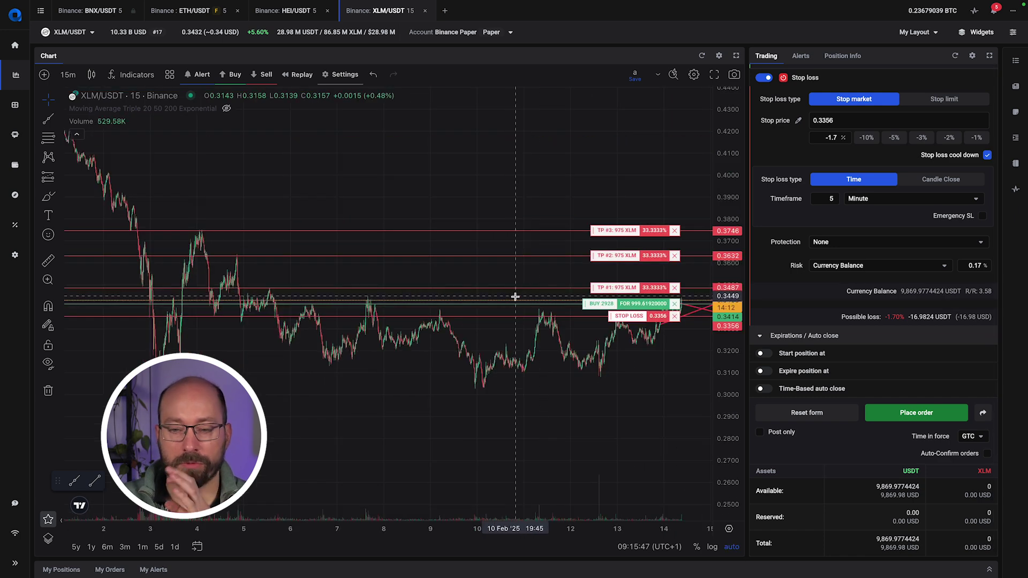
scroll(577, 269, "down", 2)
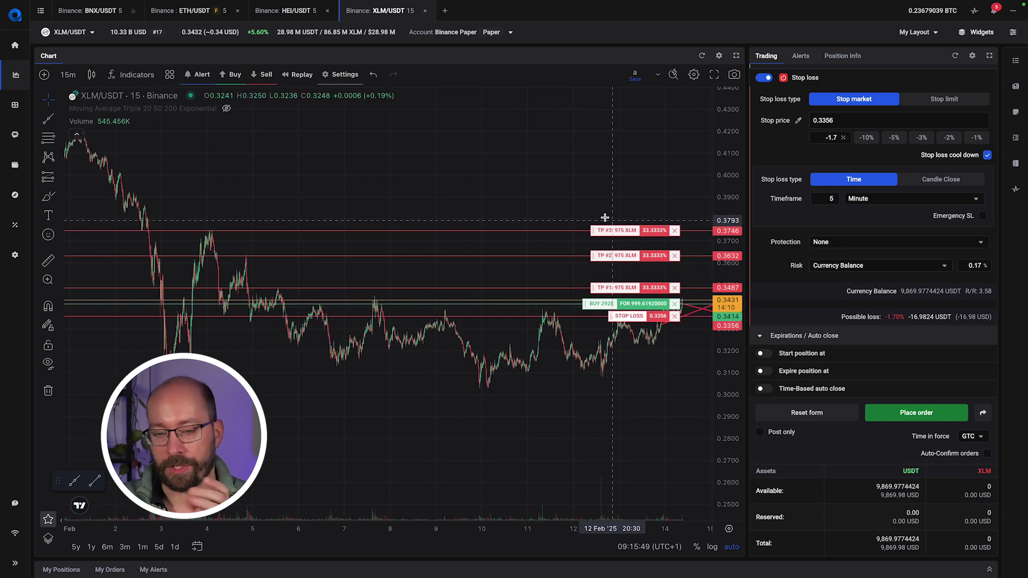
left_click_drag(568, 189, 417, 191)
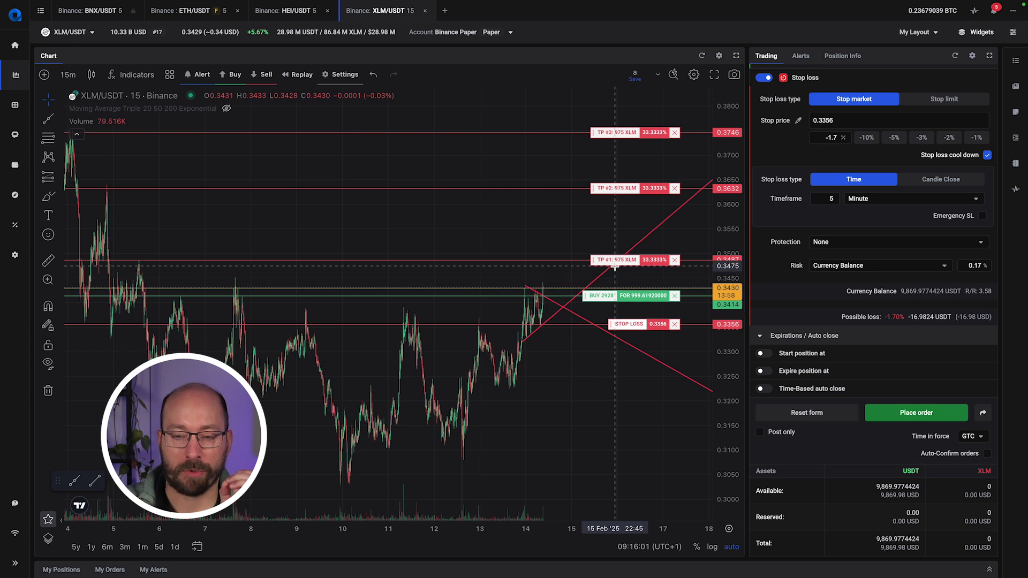
left_click_drag(626, 325, 666, 338)
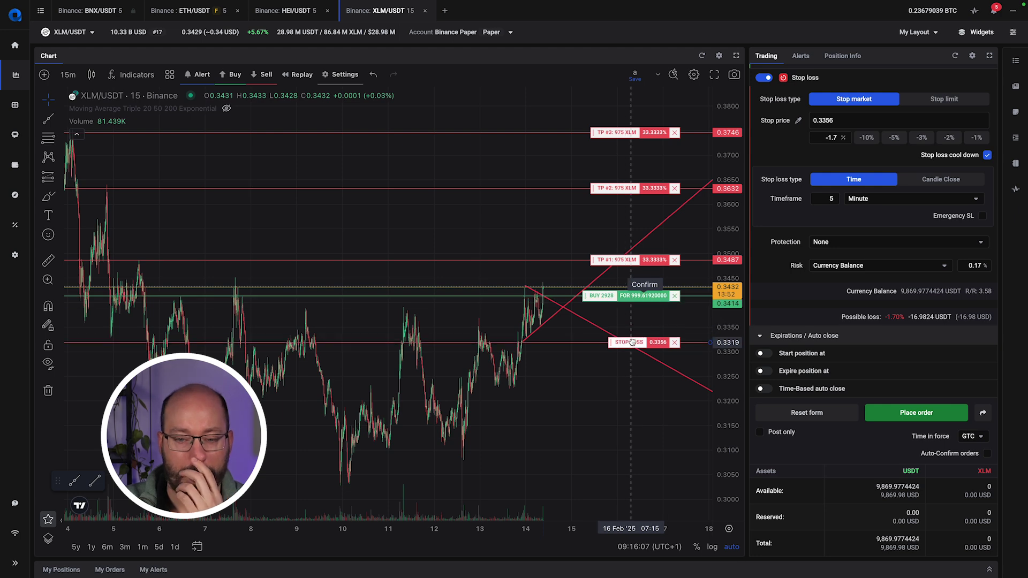
Switch the stop loss protection to Follow Take Profit and raise the stop to 0.3342.
left_click(855, 242)
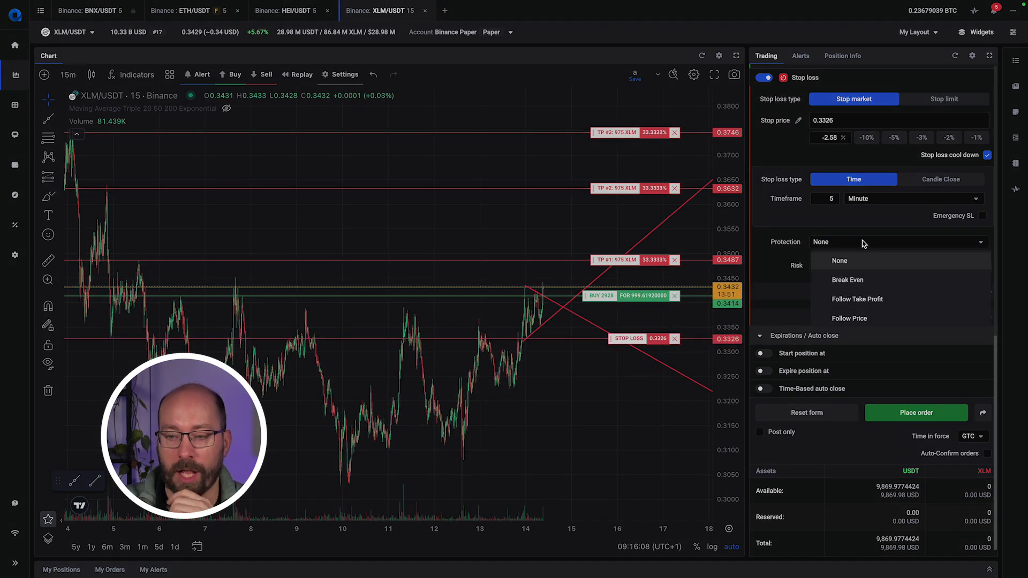
left_click(868, 298)
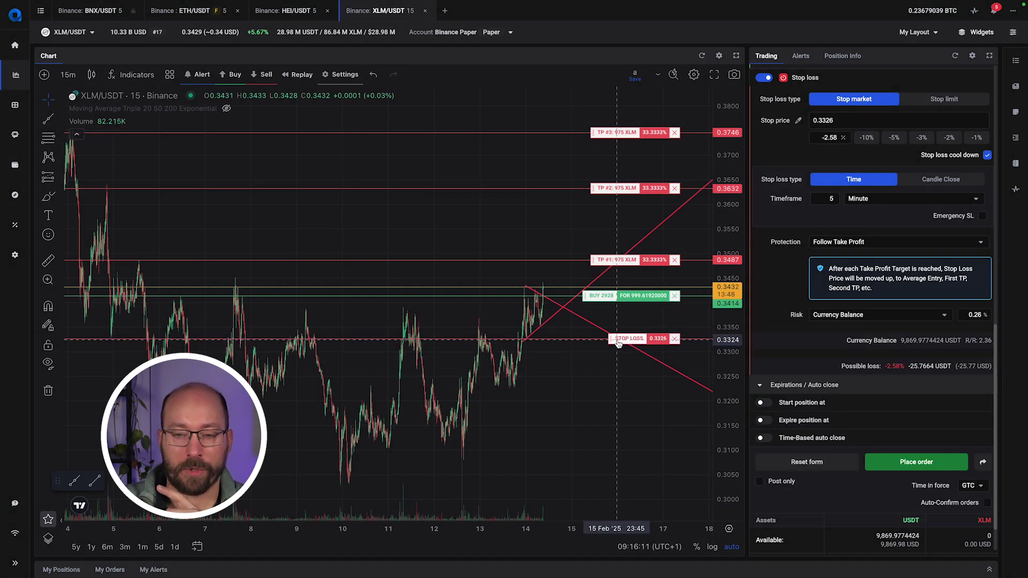
mouse_move(619, 344)
left_mouse_down()
mouse_move(614, 214)
mouse_move(630, 335)
left_mouse_up()
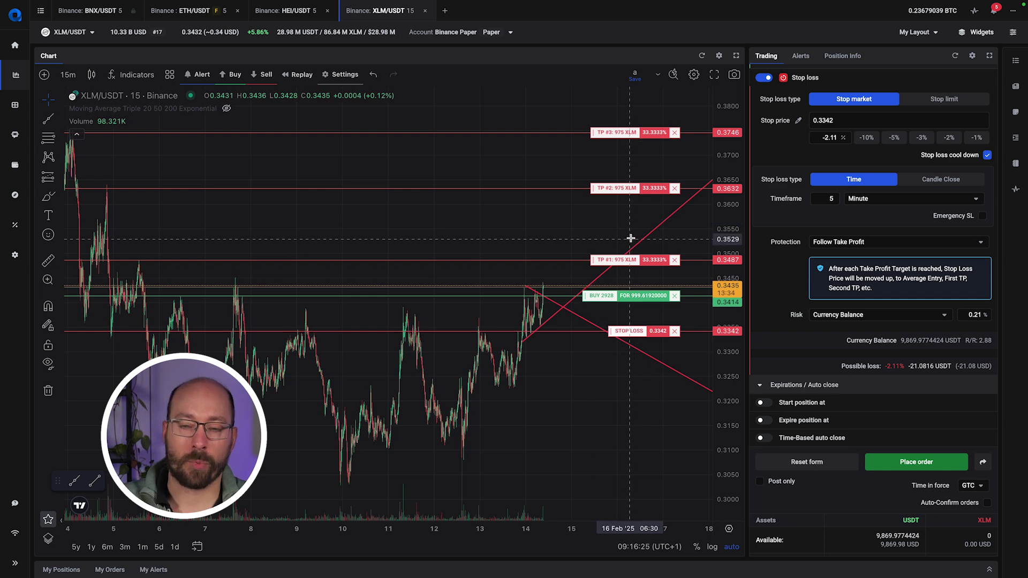
Raise the stop loss line to 0.3355, risking about 17.28 USDT for 3.52 reward-to-risk.
scroll(637, 226, "down", 3)
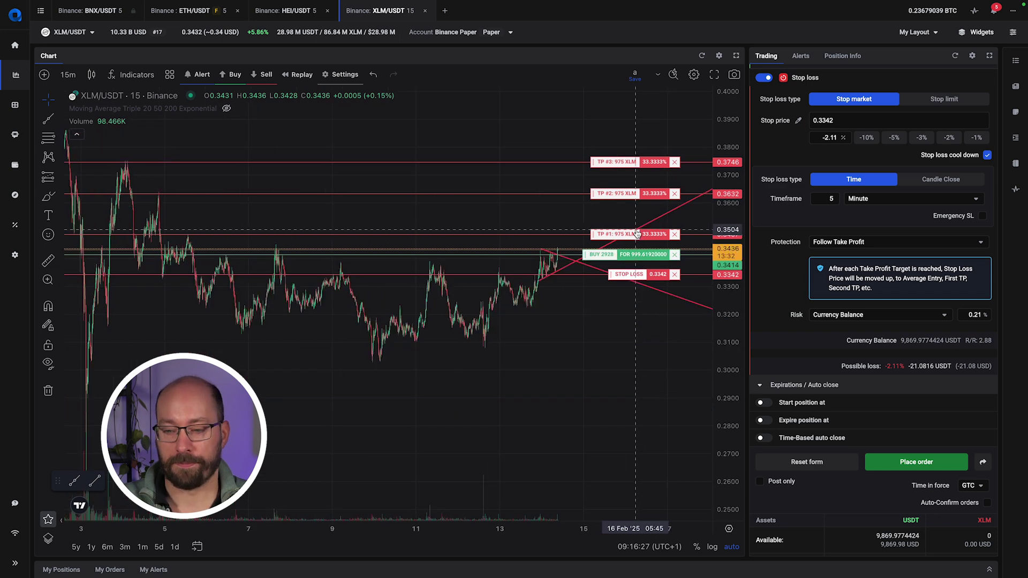
scroll(878, 243, "up", 1)
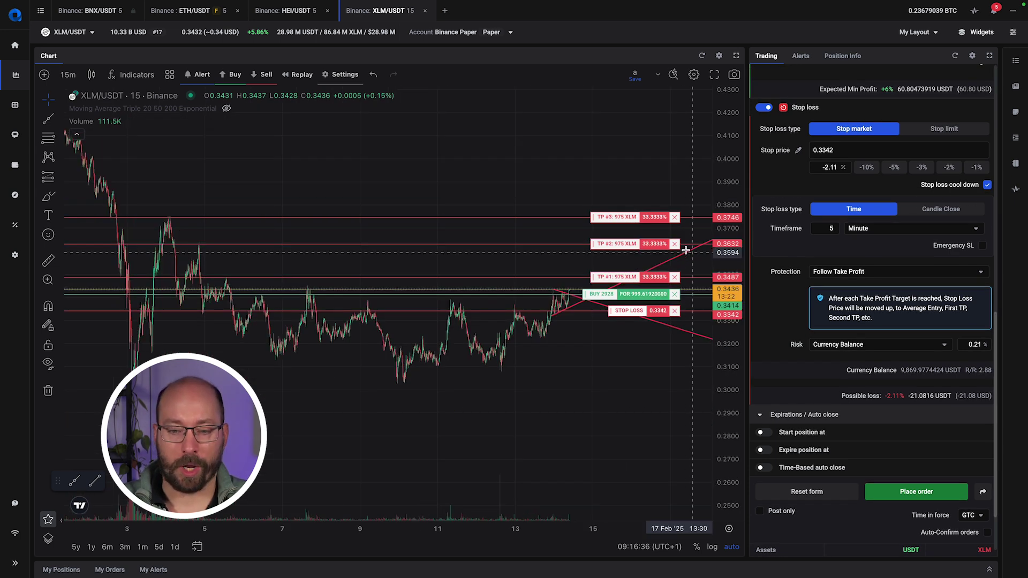
scroll(452, 286, "up", 4)
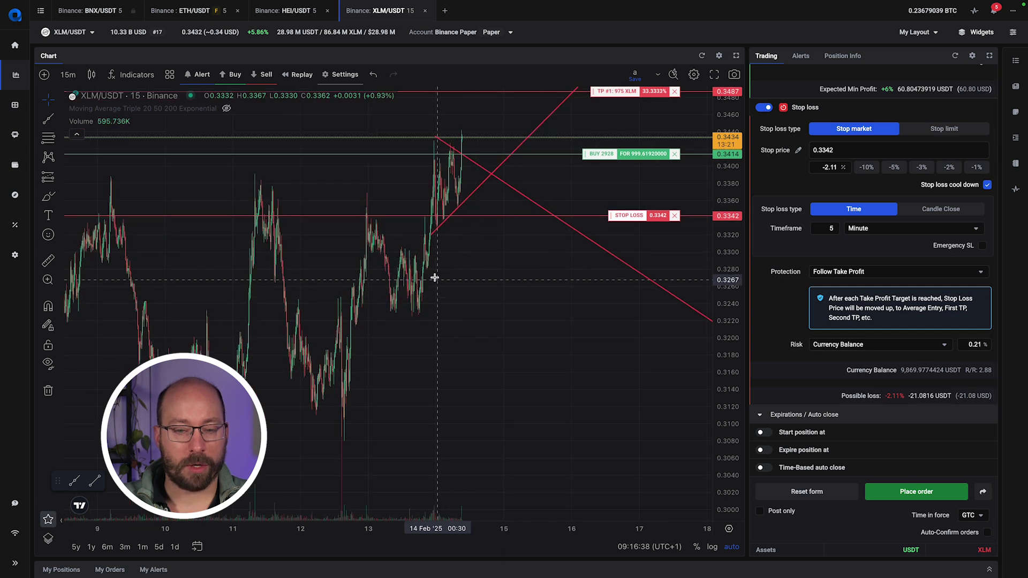
left_click_drag(424, 312, 542, 301)
scroll(545, 293, "up", 1)
scroll(545, 293, "down", 3)
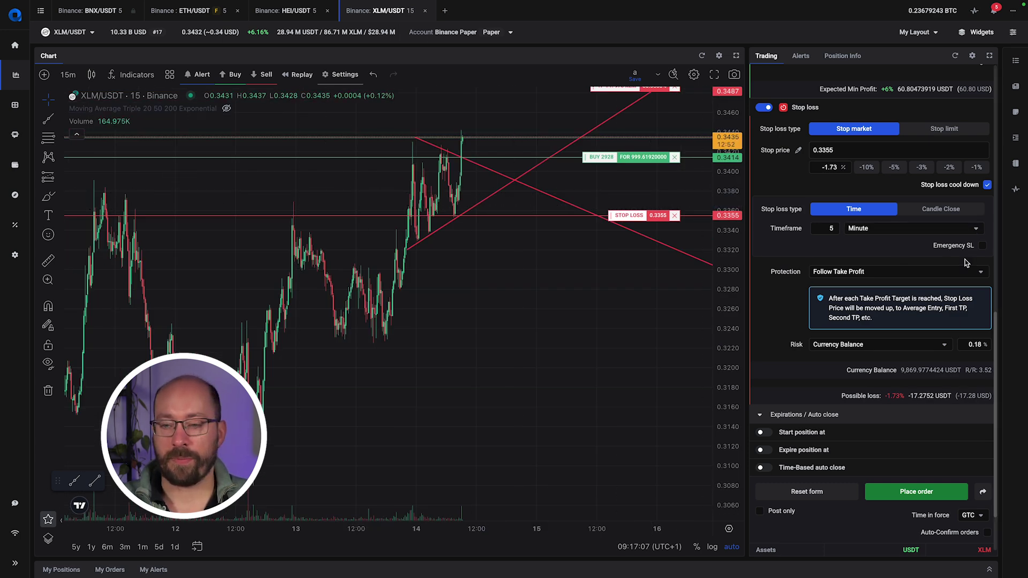
Set the stop loss type to Candle Close on the 15 Minute timeframe.
left_click(933, 213)
left_click(855, 228)
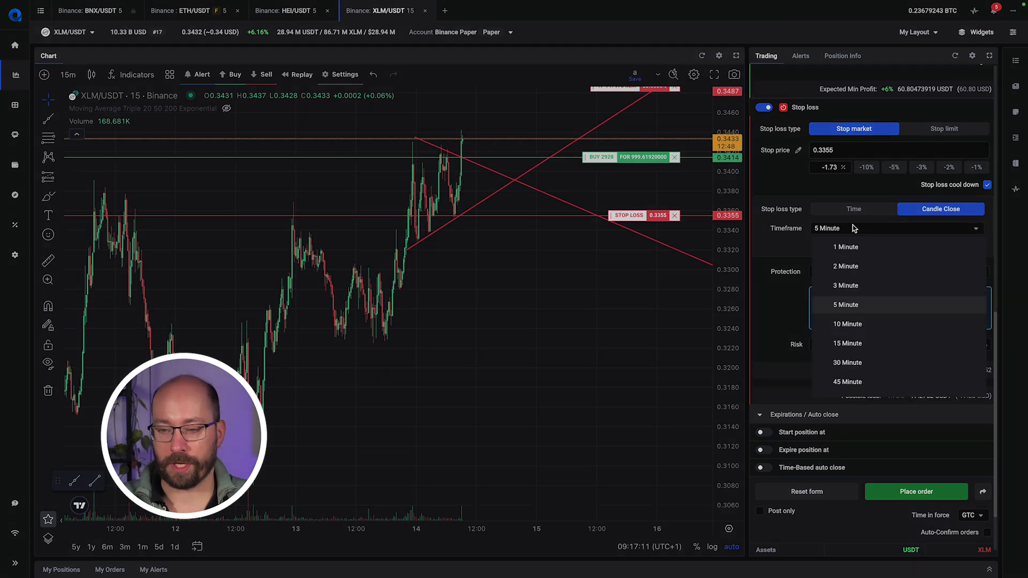
left_click(856, 341)
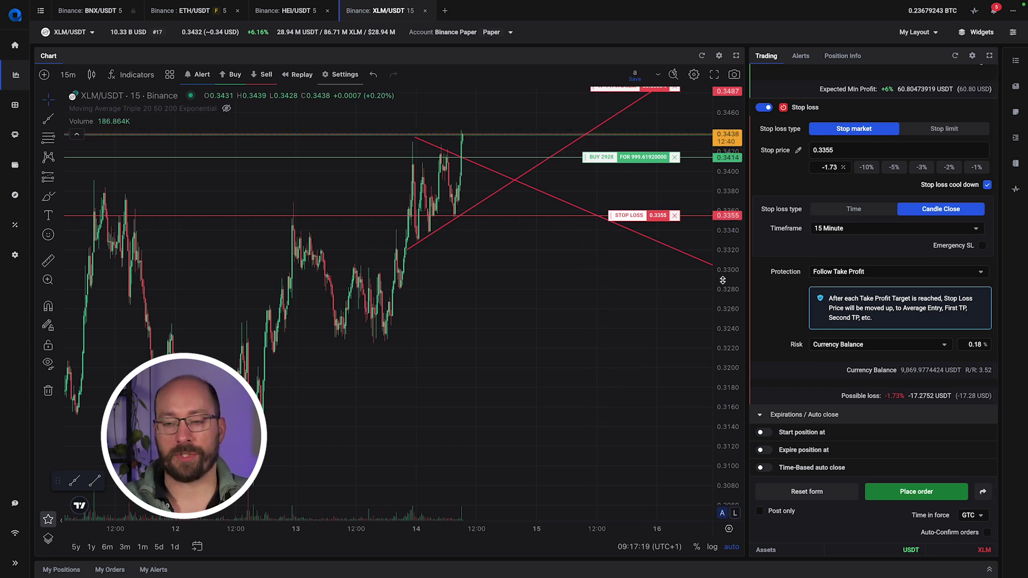
scroll(794, 322, "up", 1)
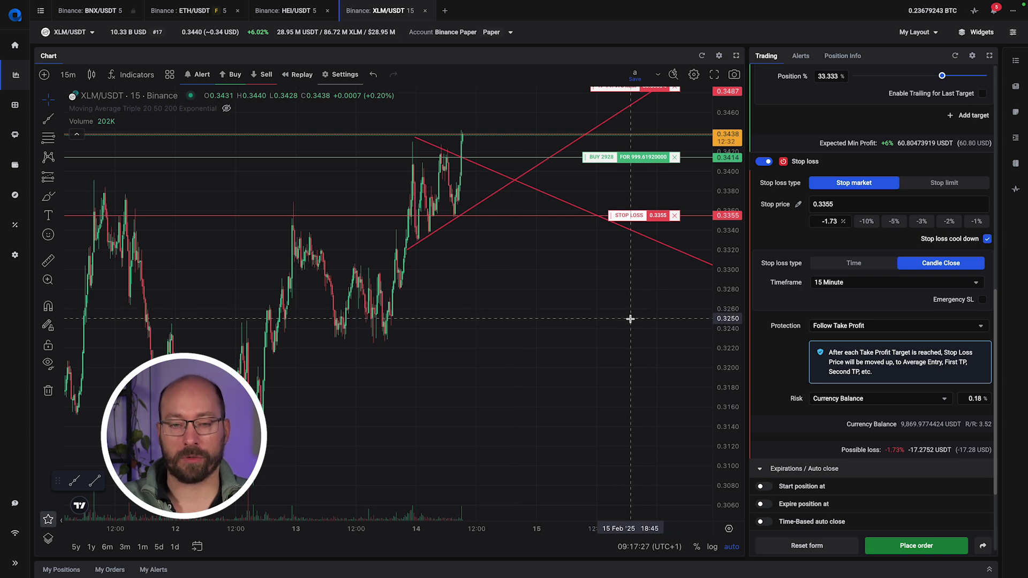
scroll(669, 359, "down", 2)
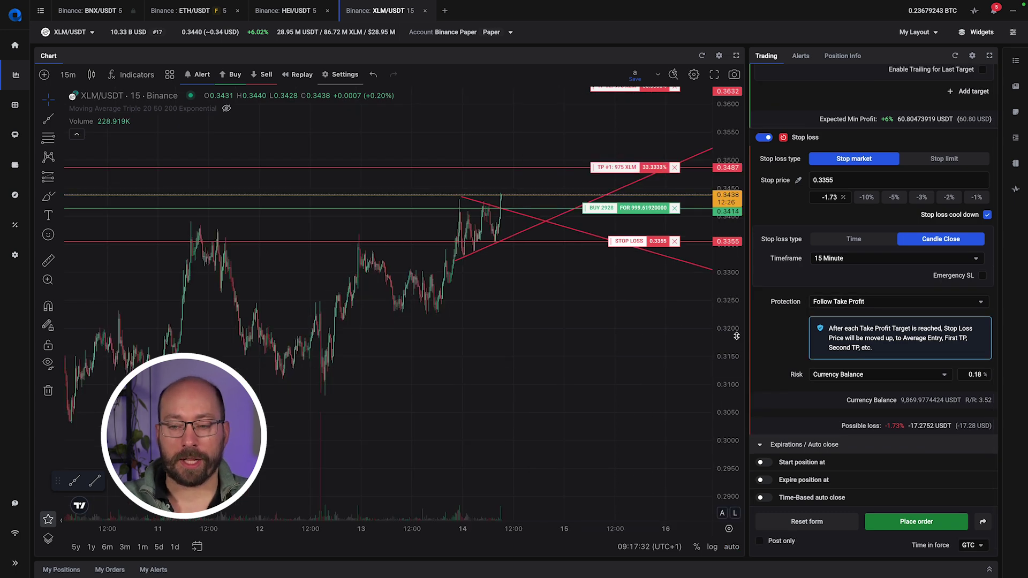
scroll(610, 345, "down", 3)
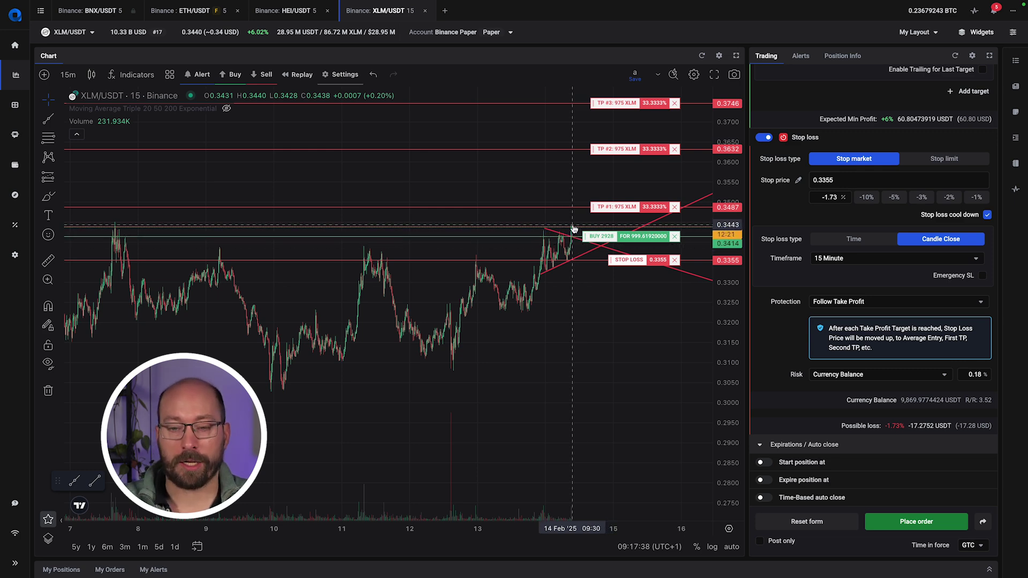
scroll(579, 207, "down", 3)
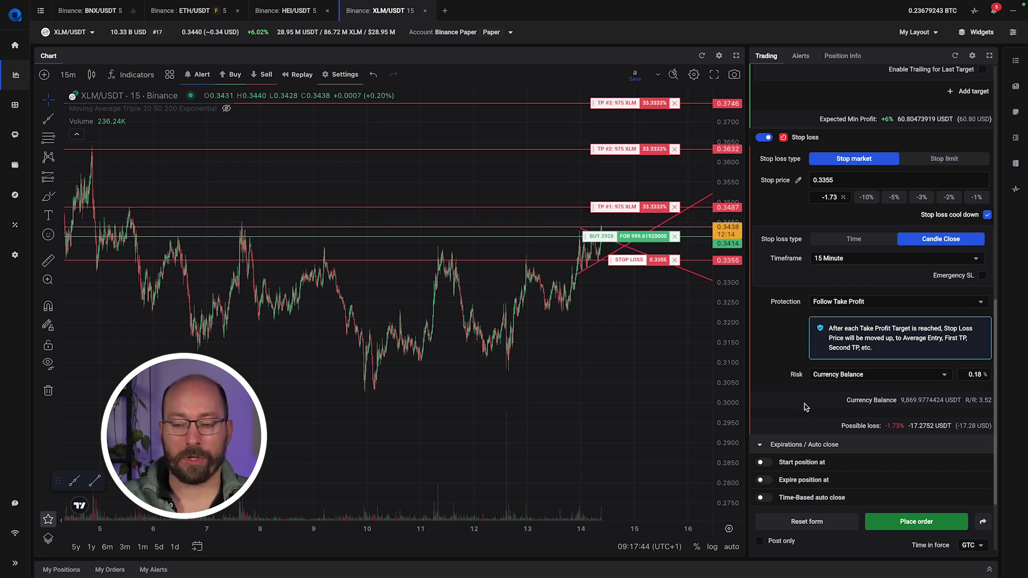
Enable Expire position at and drag the cancellation line to 0.3481.
left_click(762, 480)
left_click_drag(616, 378, 526, 386)
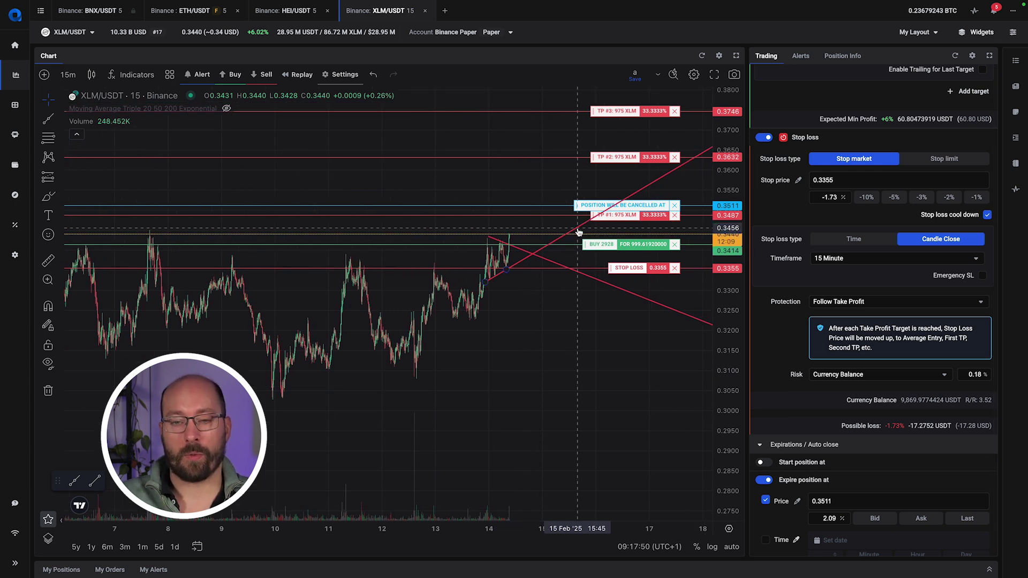
mouse_move(579, 205)
left_mouse_down()
mouse_move(581, 192)
mouse_move(579, 218)
left_mouse_up()
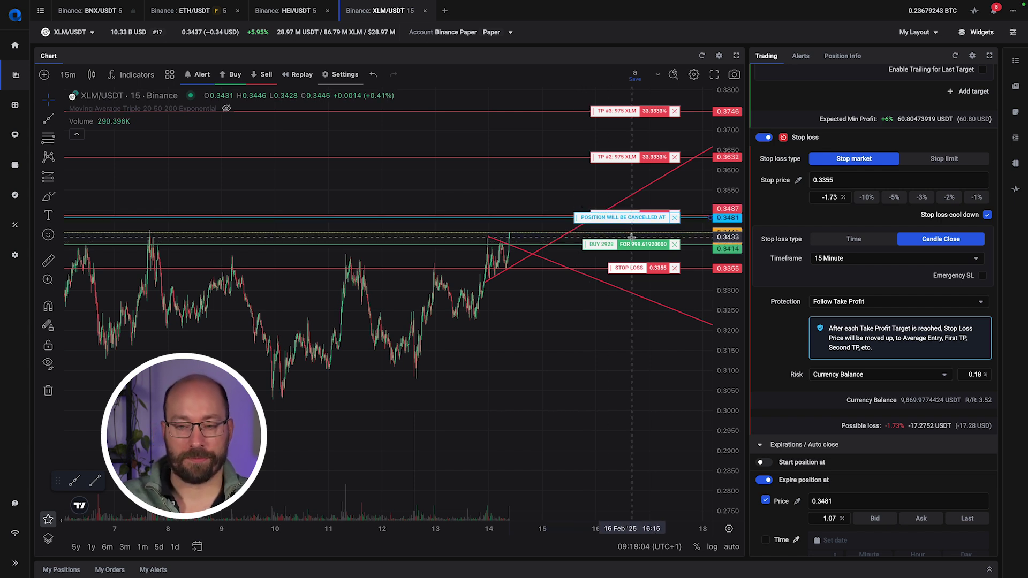
scroll(636, 288, "down", 3)
left_click_drag(732, 285, 684, 425)
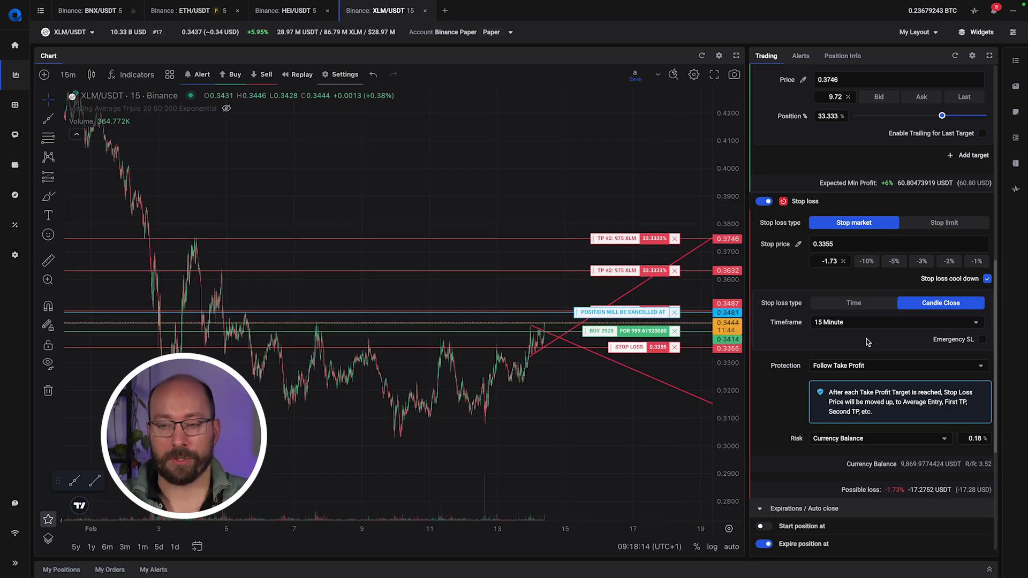
scroll(872, 321, "up", 2)
Enable trailing on the last XLM target, starting at 0.375 with a 3.55% distance (stop near 0.3616).
scroll(589, 209, "down", 2)
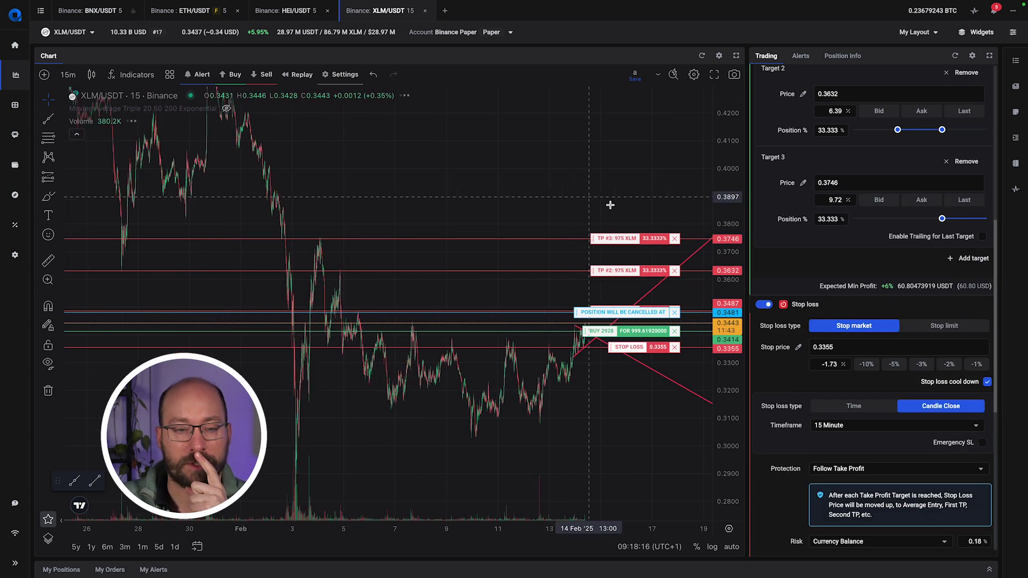
left_click_drag(728, 197, 719, 310)
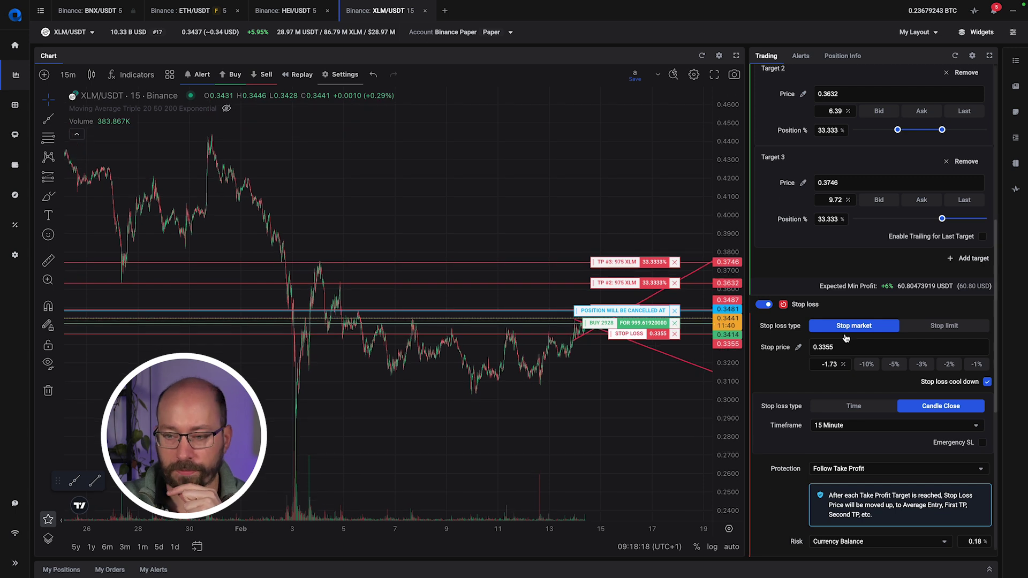
left_click(984, 237)
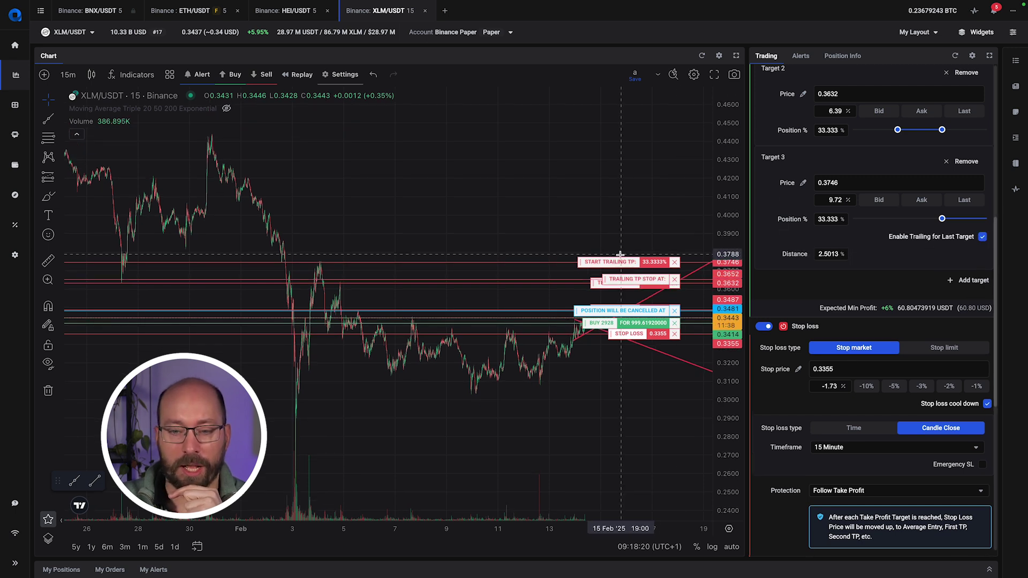
left_click_drag(601, 255, 624, 141)
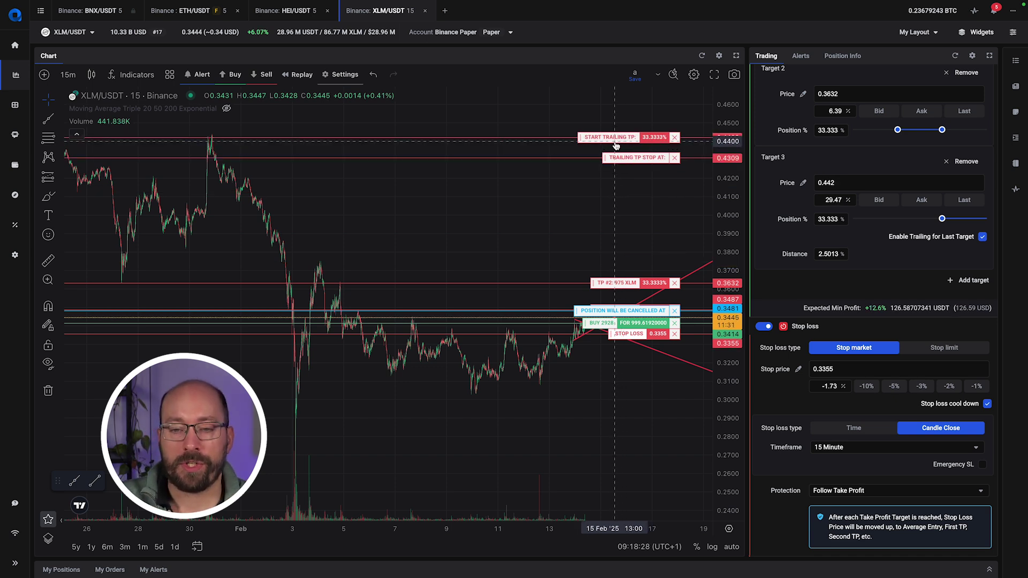
left_click_drag(619, 141, 609, 263)
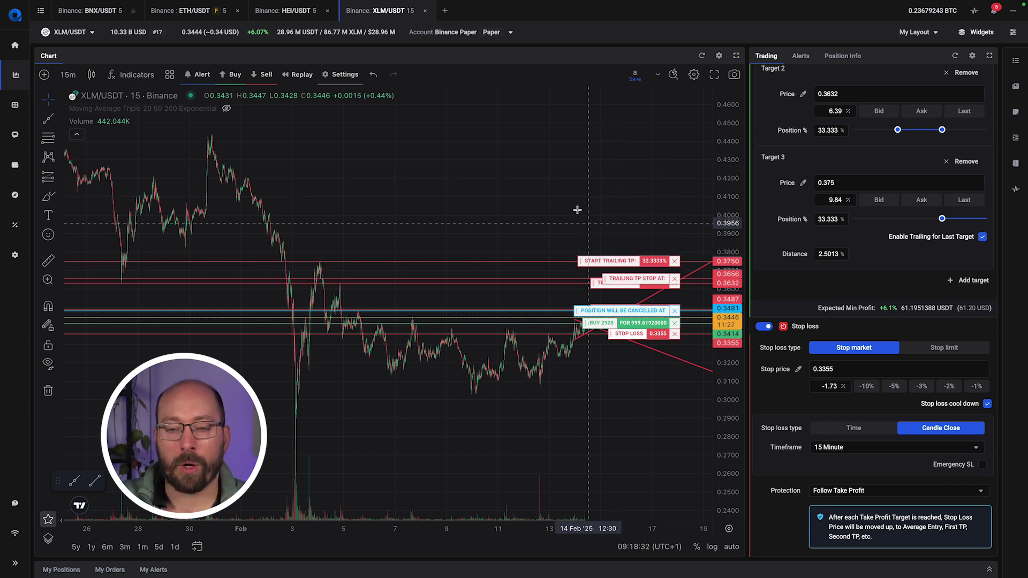
left_click_drag(621, 279, 632, 280)
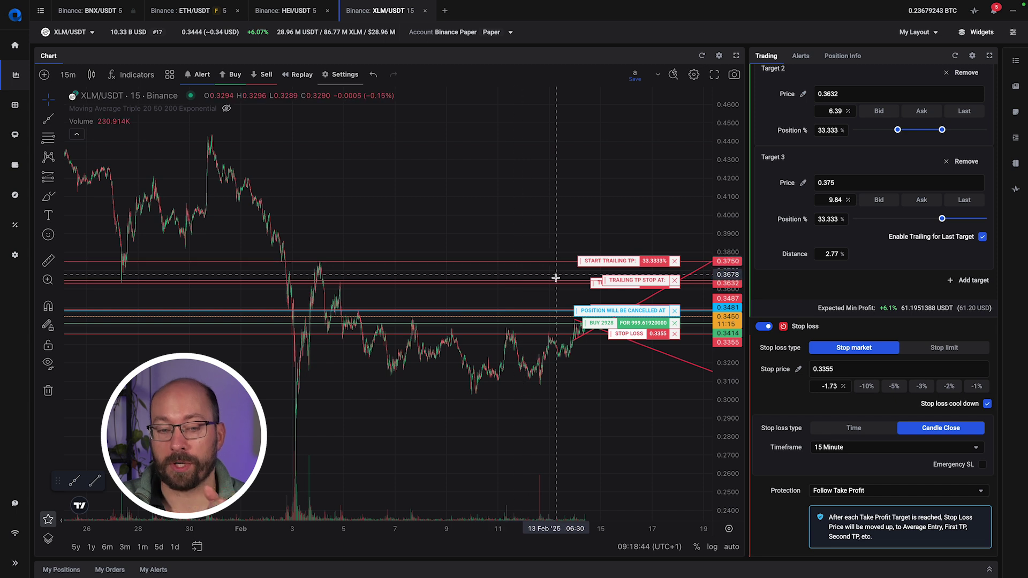
left_click_drag(613, 284, 610, 287)
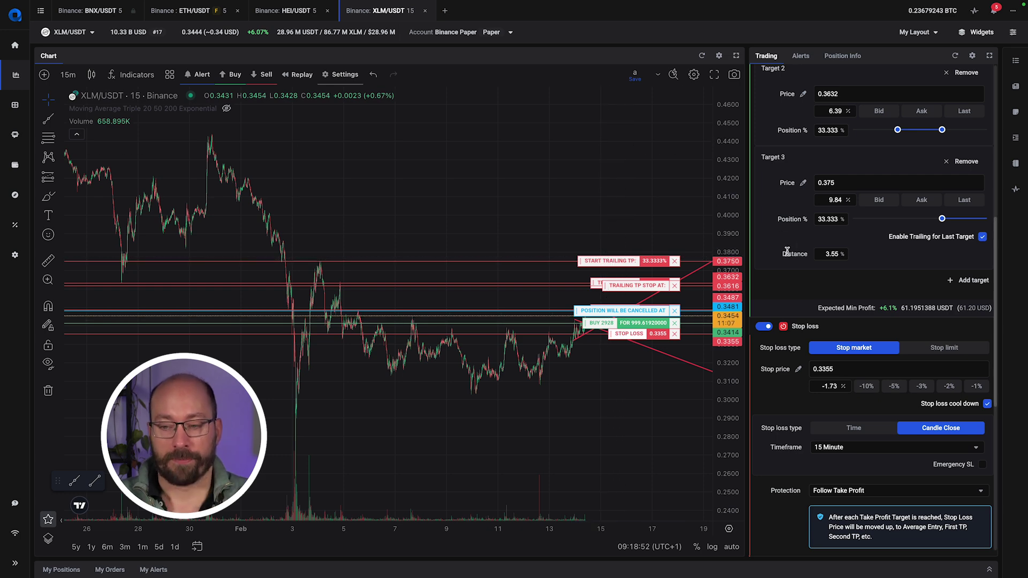
Submit and confirm the XLM paper limit buy, reserving about 1,000 USDT with its targets and stop loss.
scroll(780, 264, "down", 2)
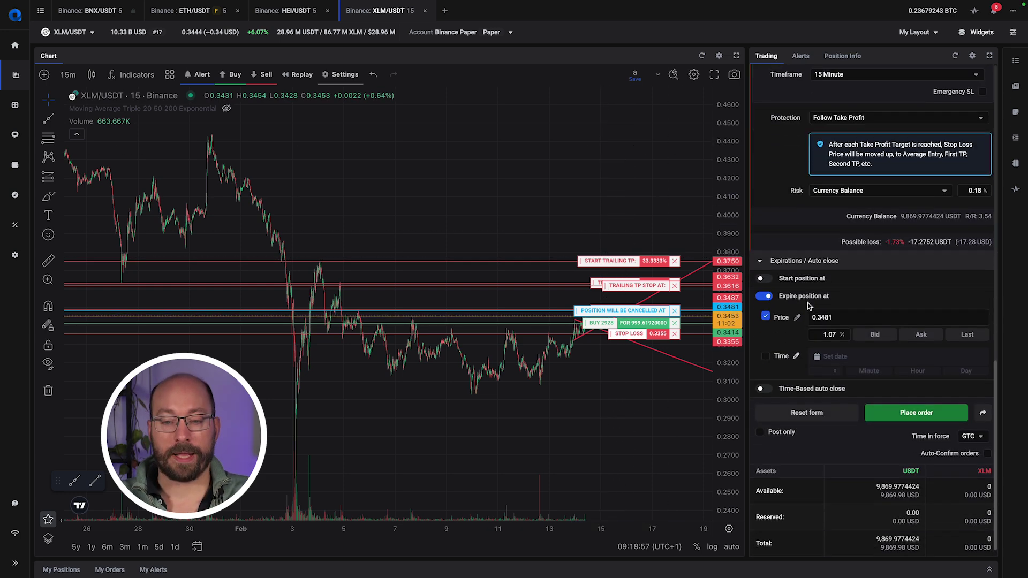
left_click(732, 547)
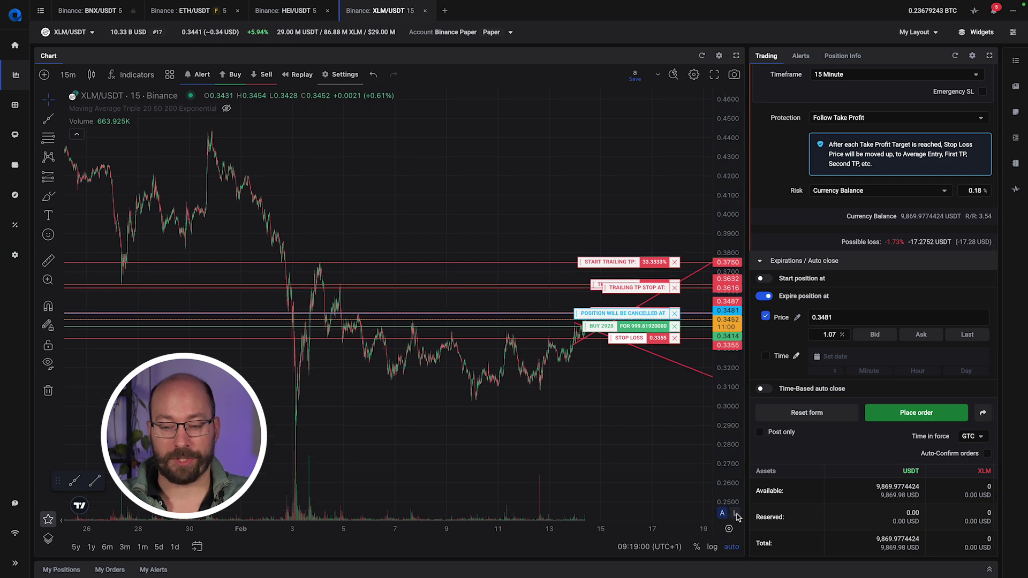
left_click_drag(631, 466, 574, 447)
scroll(604, 431, "up", 3)
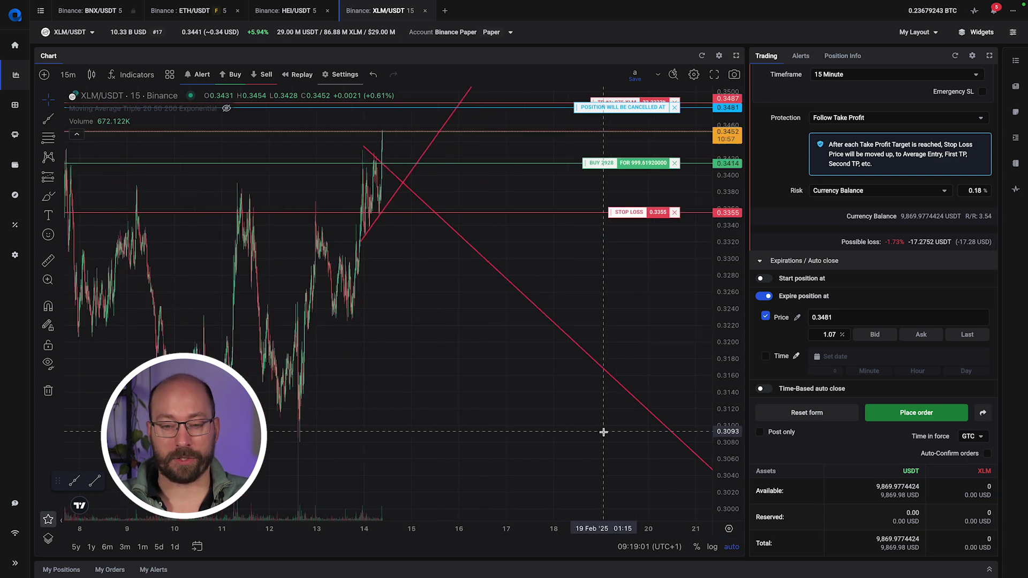
scroll(567, 391, "down", 3)
scroll(572, 389, "up", 1)
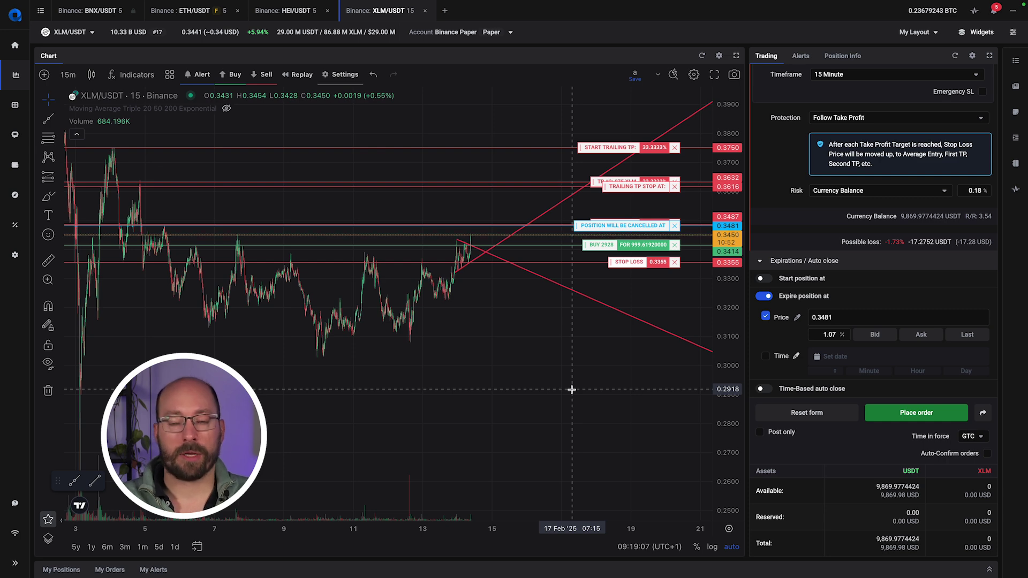
left_click(902, 413)
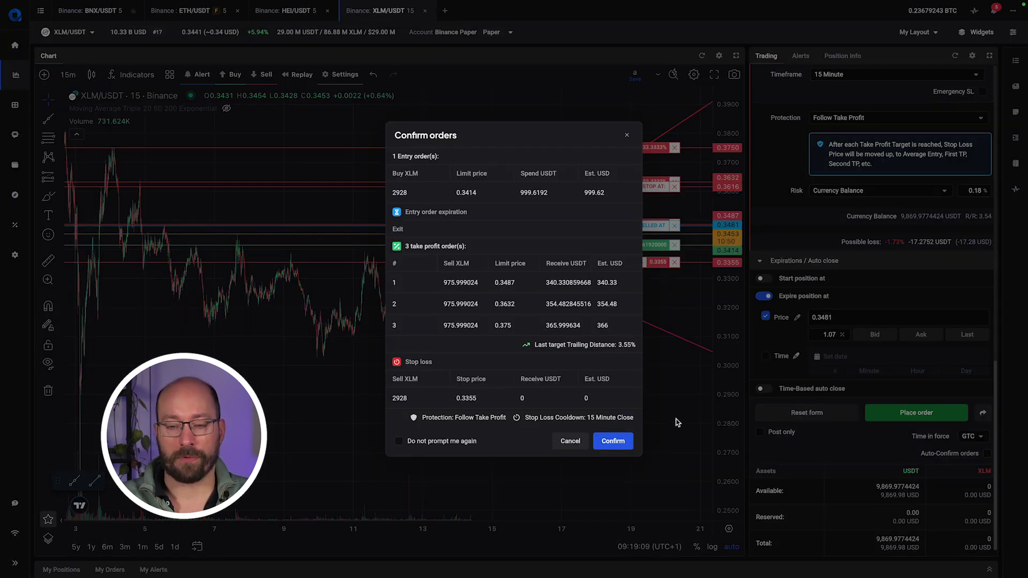
left_click(614, 439)
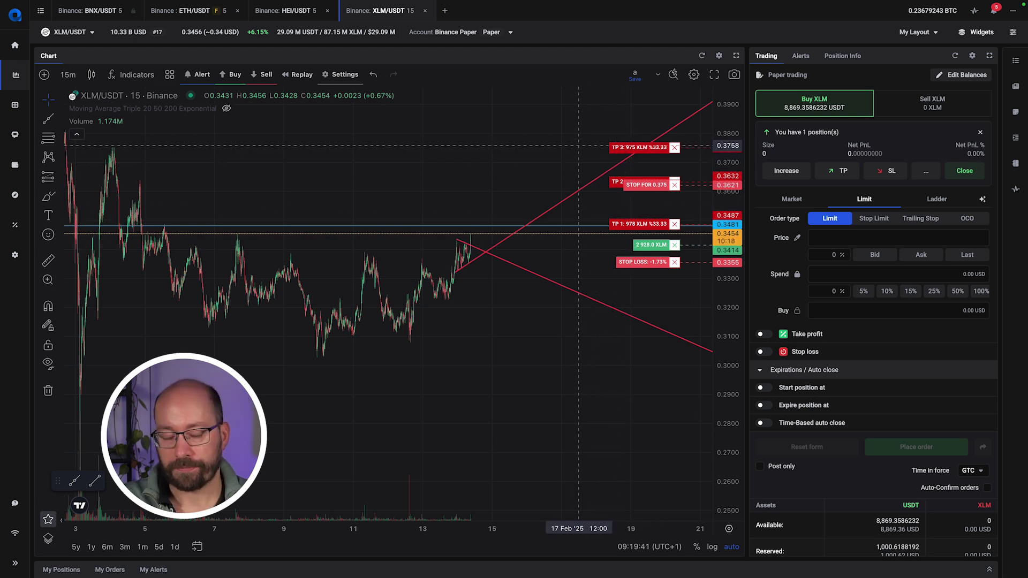
scroll(602, 238, "down", 1)
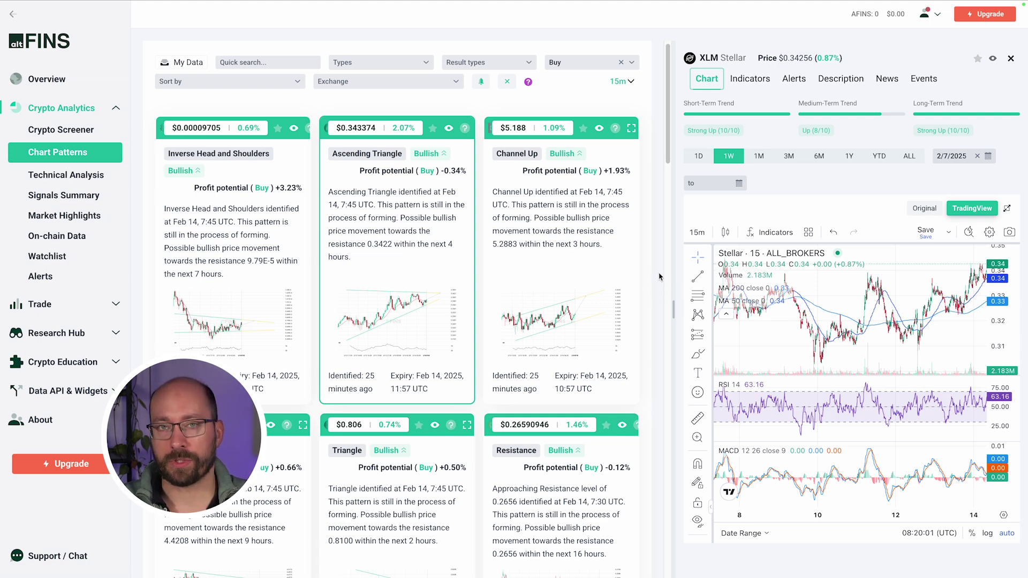
Close the altFINS XLM Stellar panel and expand Altrady's My Positions list.
left_click(1011, 58)
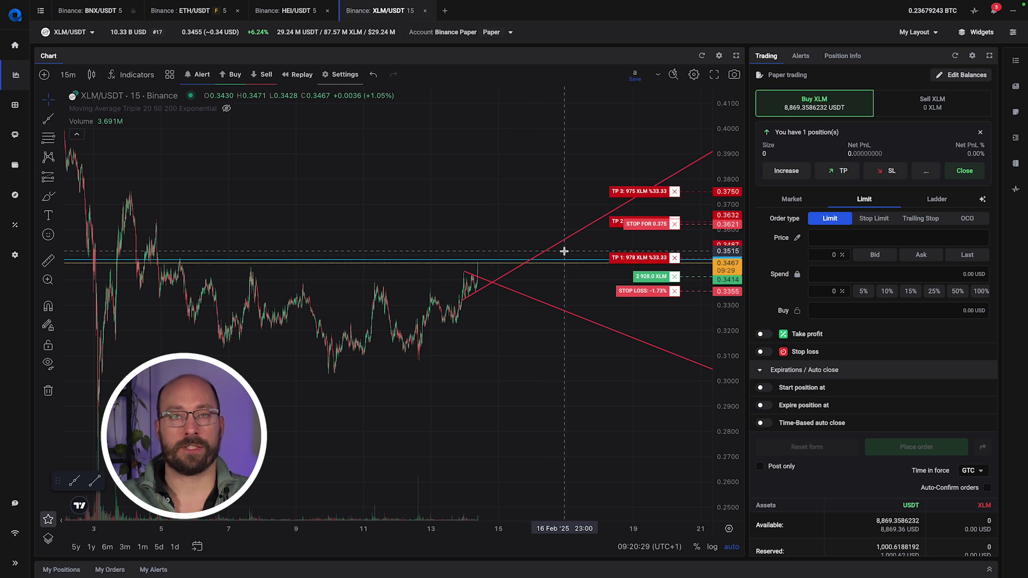
left_click(986, 570)
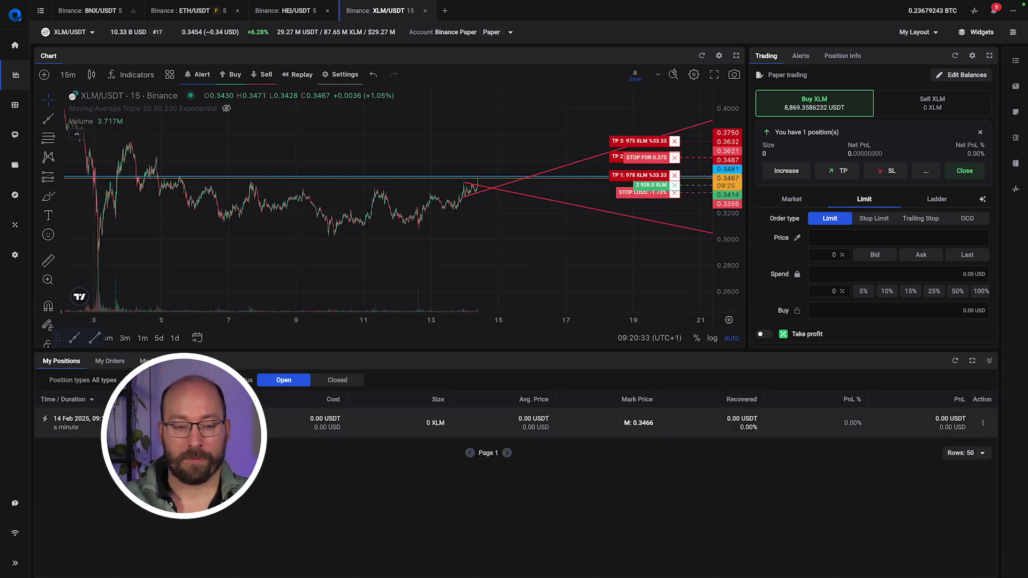